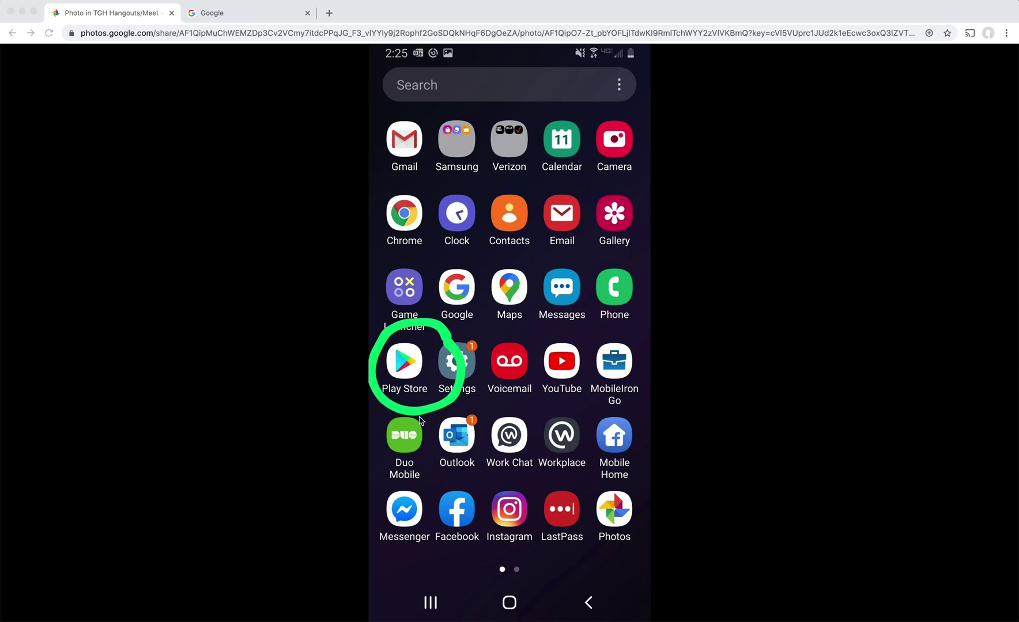
- Review the album screenshots on installing the Hangouts app from the Play Store and going through its contacts access setup
key(Right)
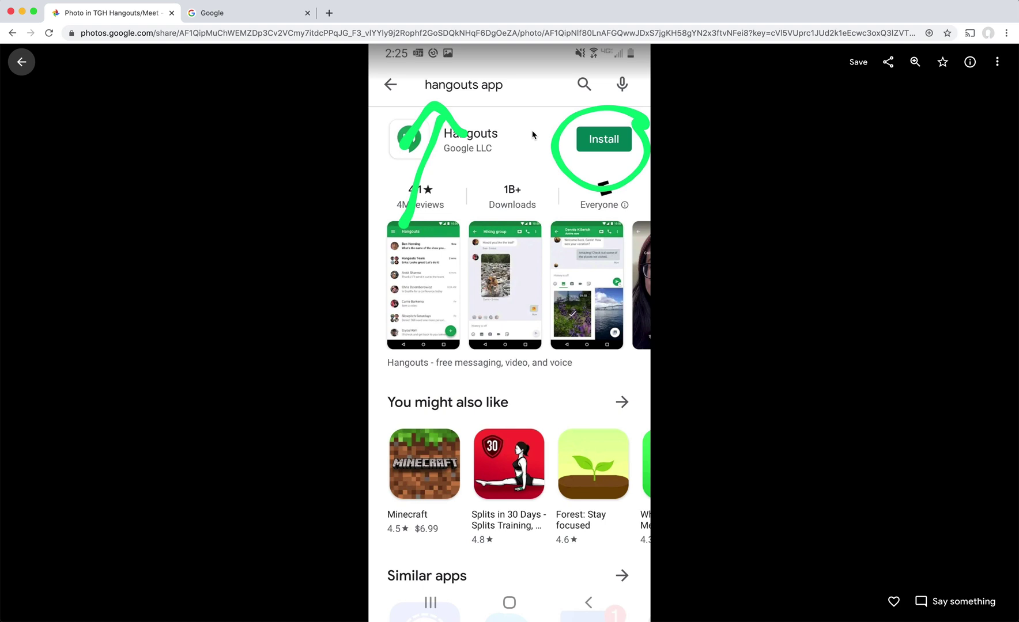
key(Right)
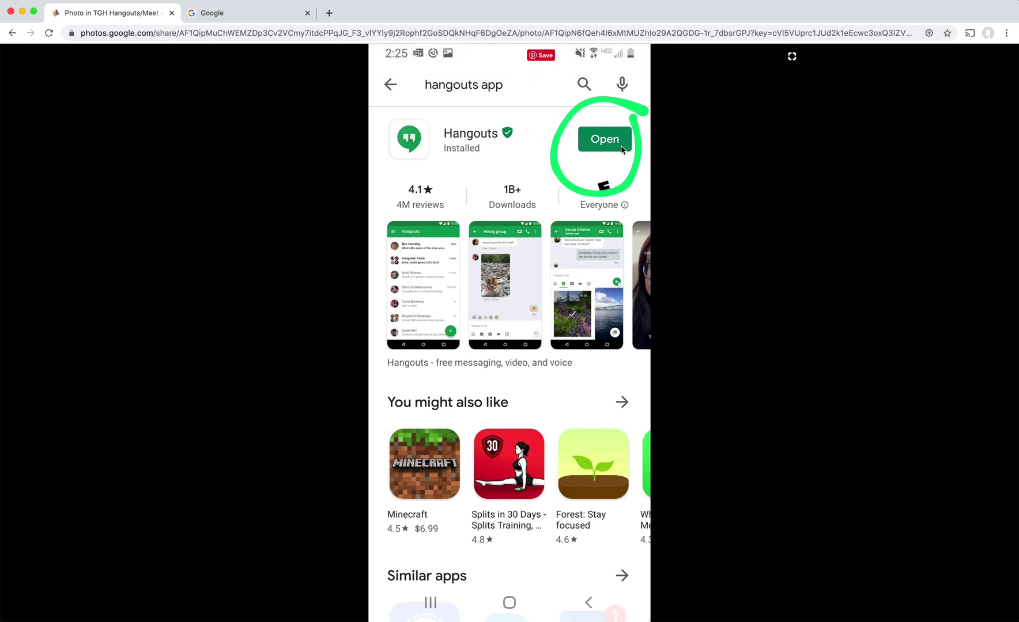
key(Right)
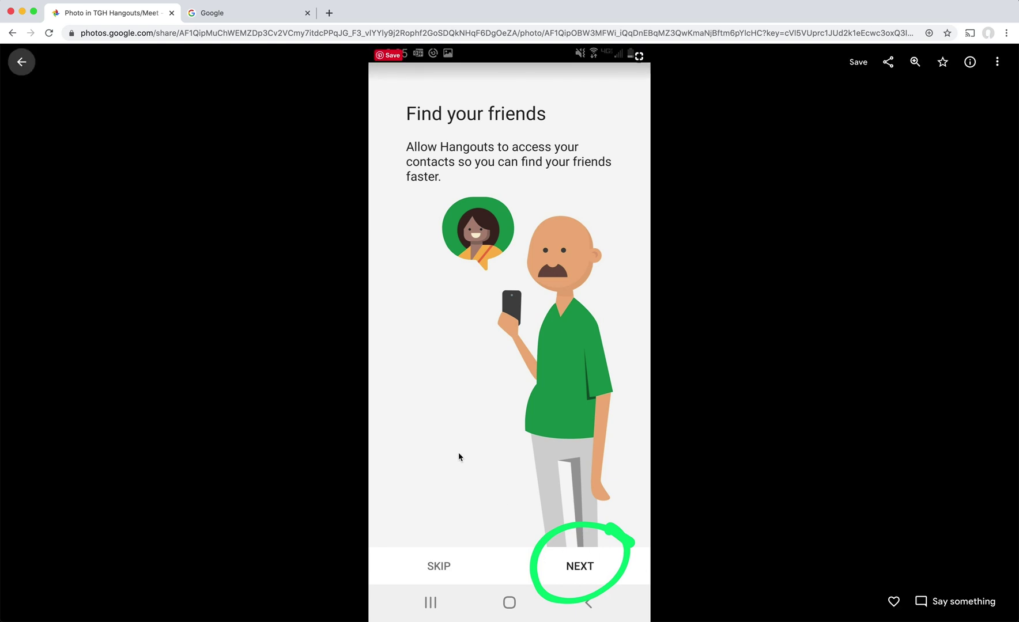
- Review the screenshots on starting a new Hangouts conversation, finding a contact and sending a message
key(Right)
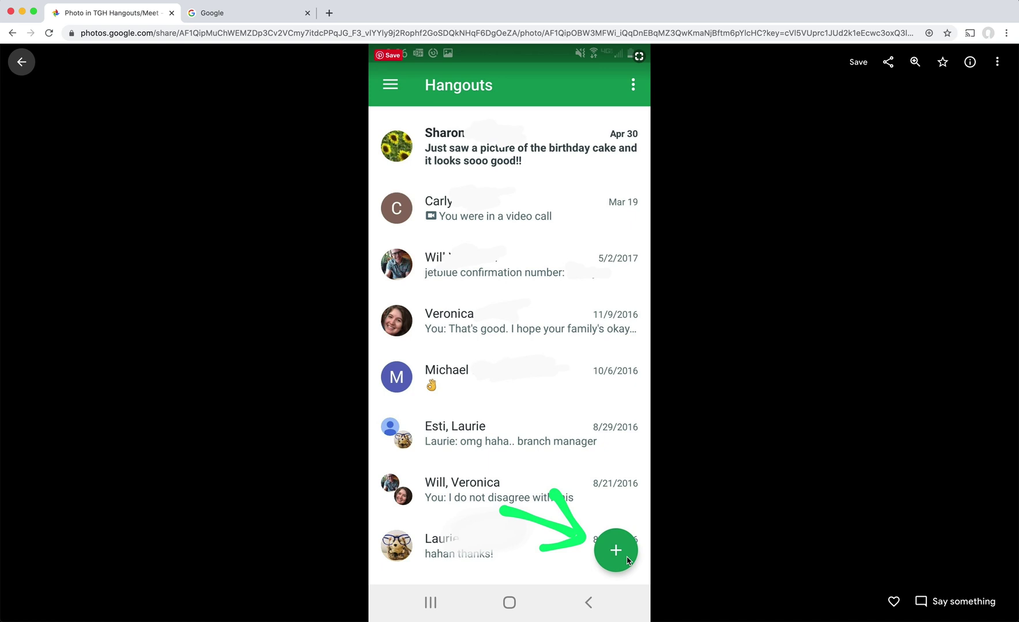
key(Right)
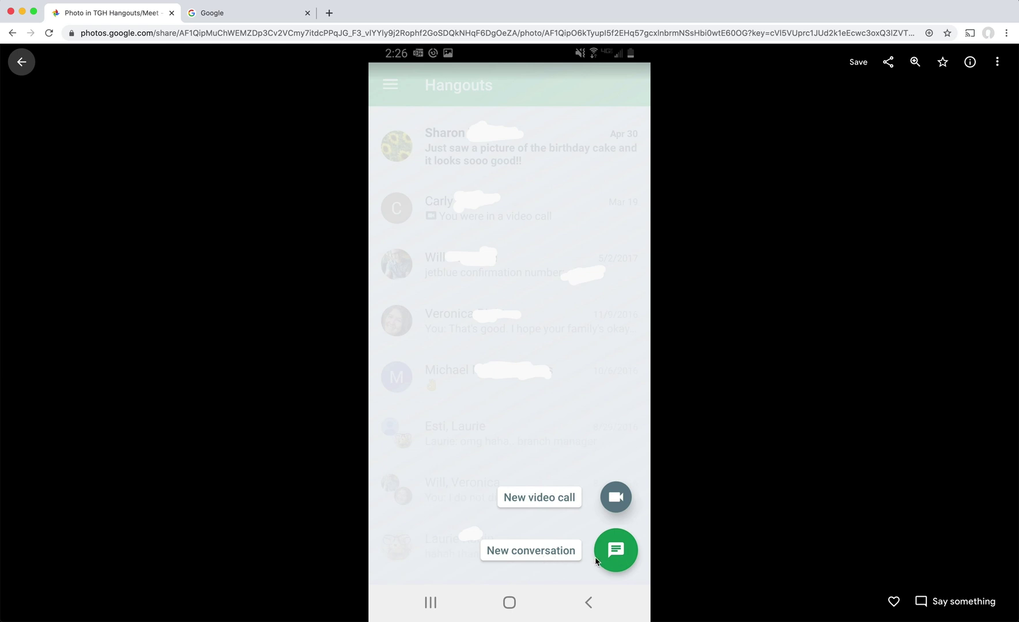
key(Right)
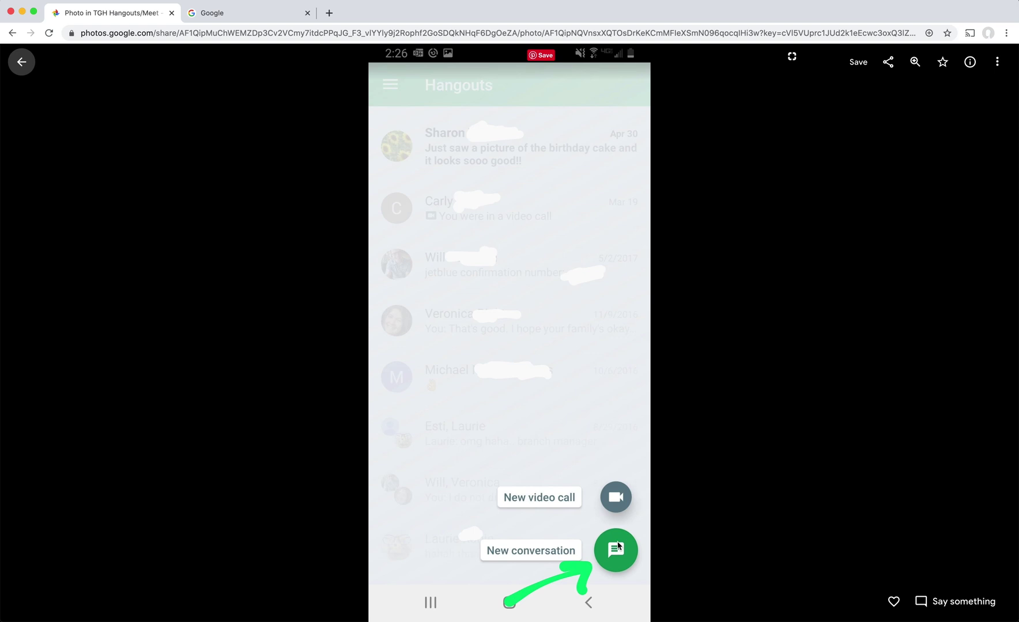
key(Right)
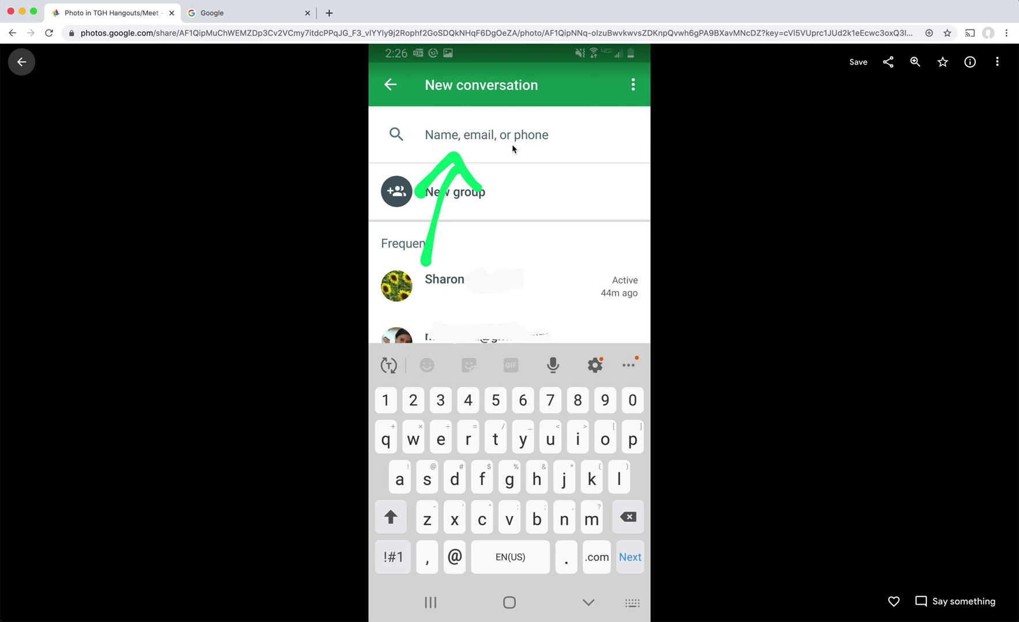
key(Right)
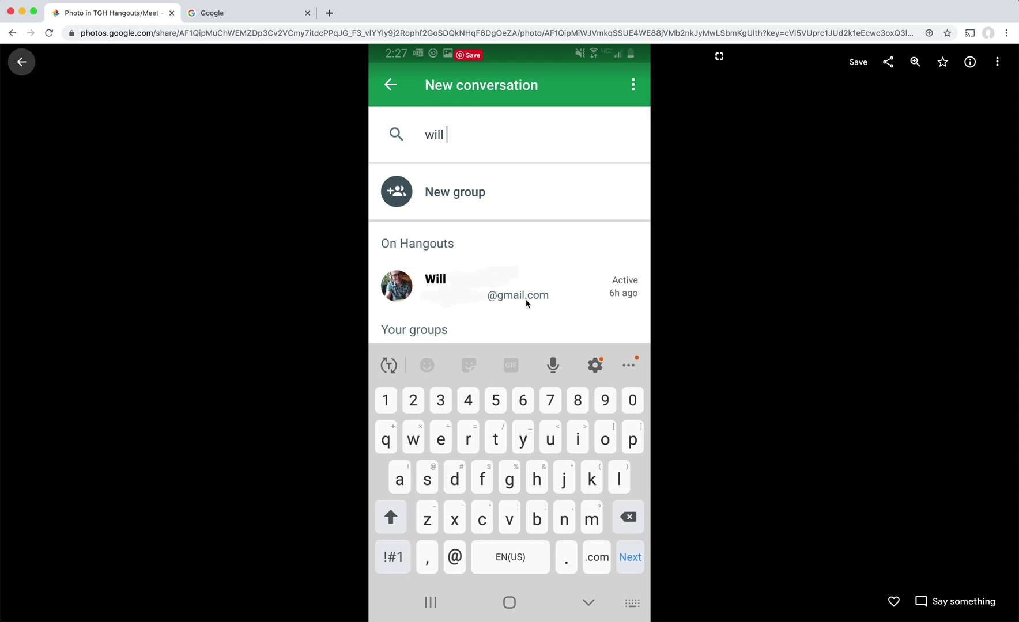
key(Right)
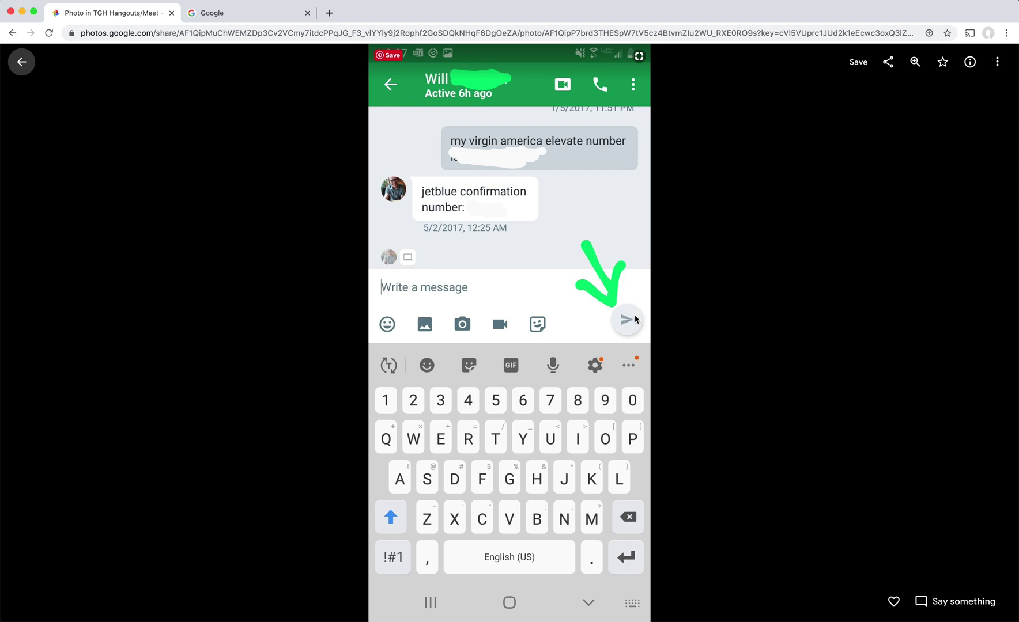
- Review the screenshots on placing a Hangouts video call to one contact, allowing camera access and muting audio or video
key(Right)
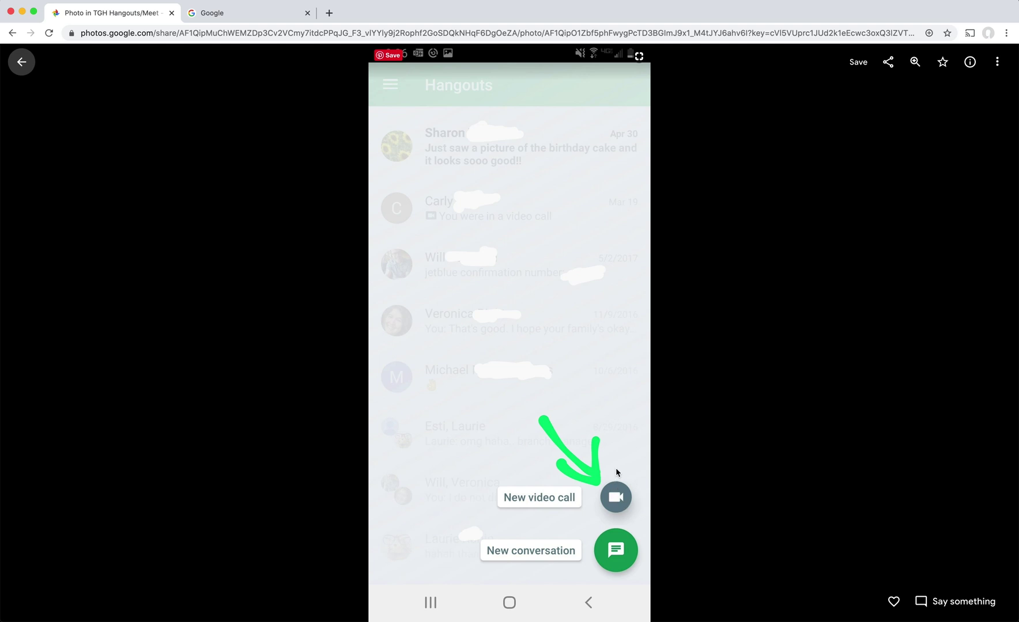
key(Right)
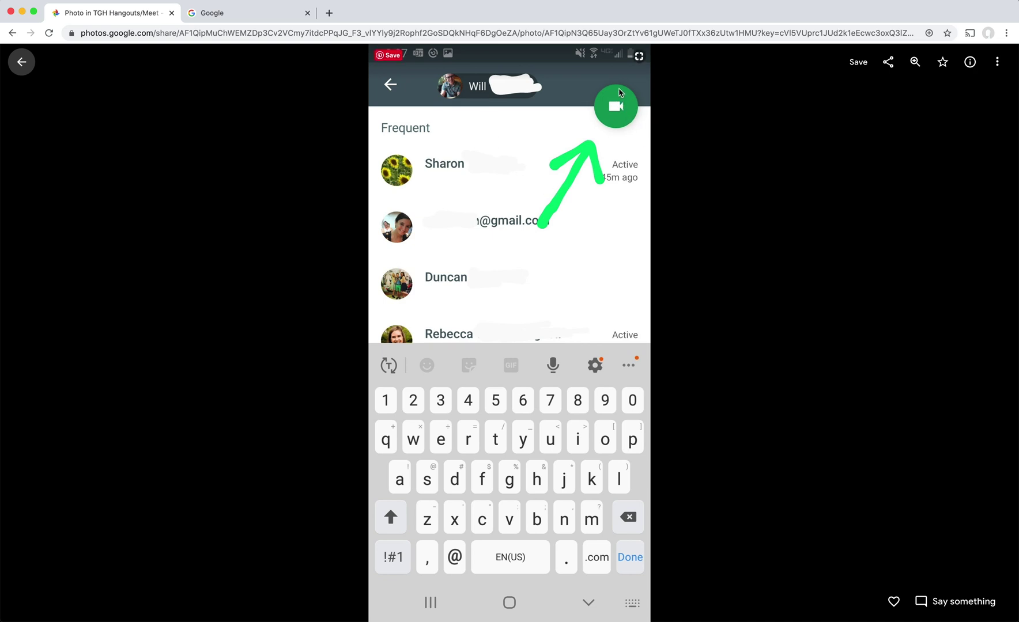
key(Right)
key(Right)
key(Left)
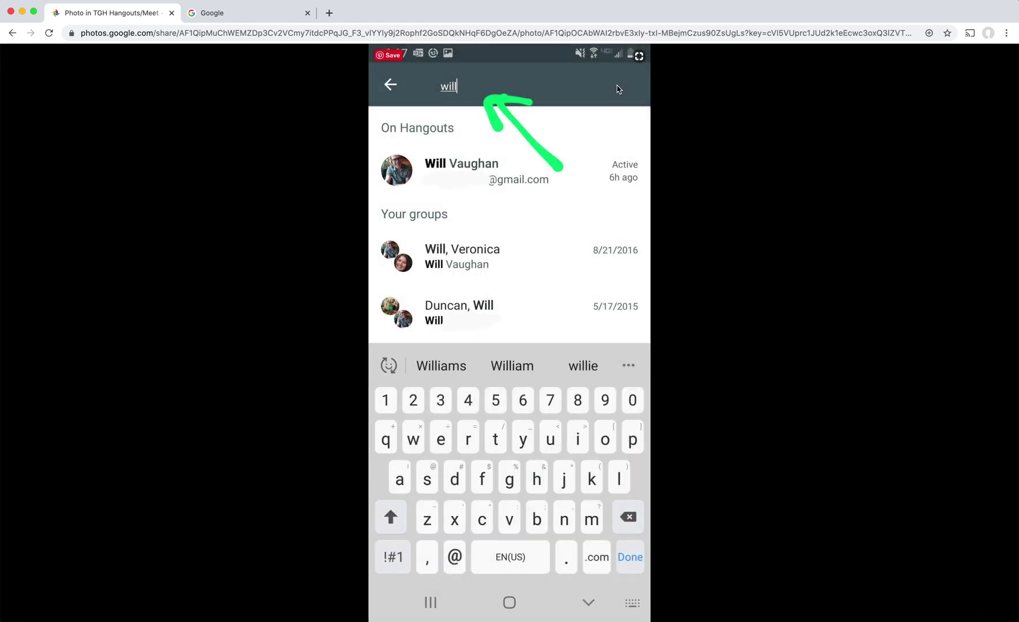
key(Right)
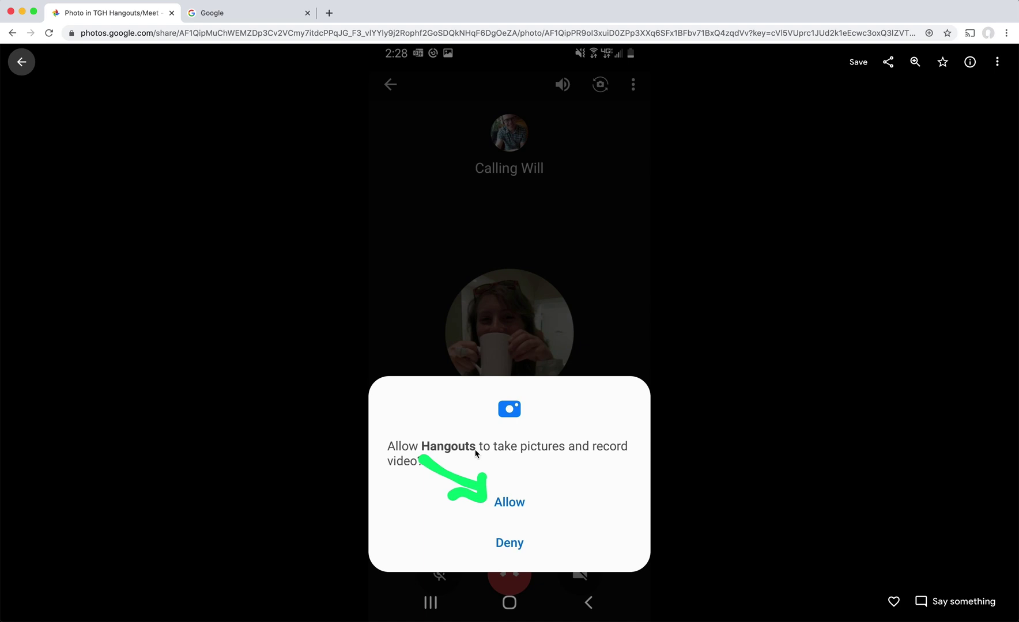
key(Right)
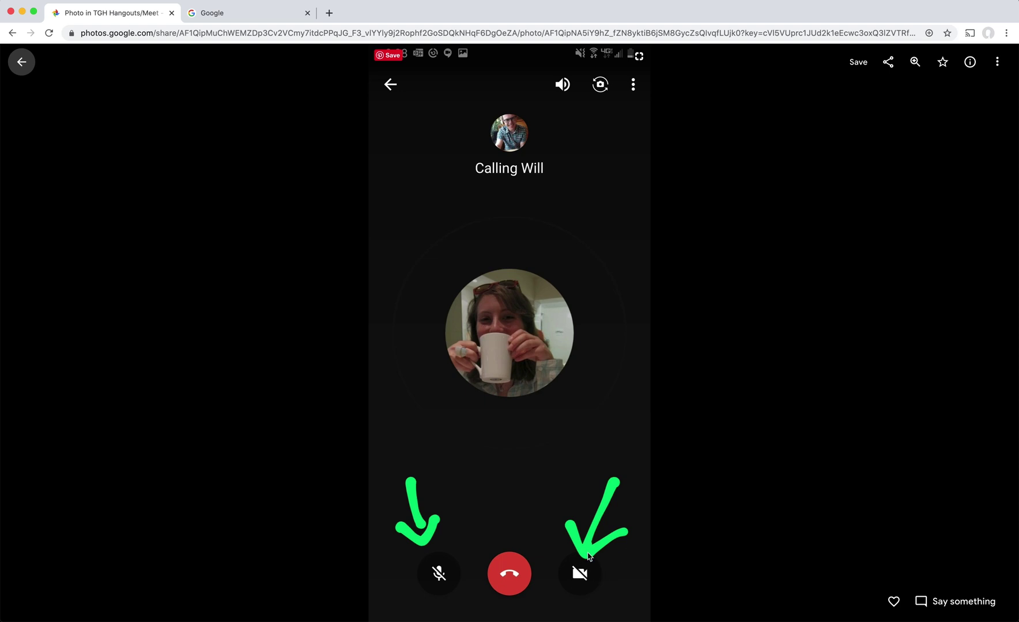
- Review the screenshots on adding several contacts to a Hangouts group video call
key(Right)
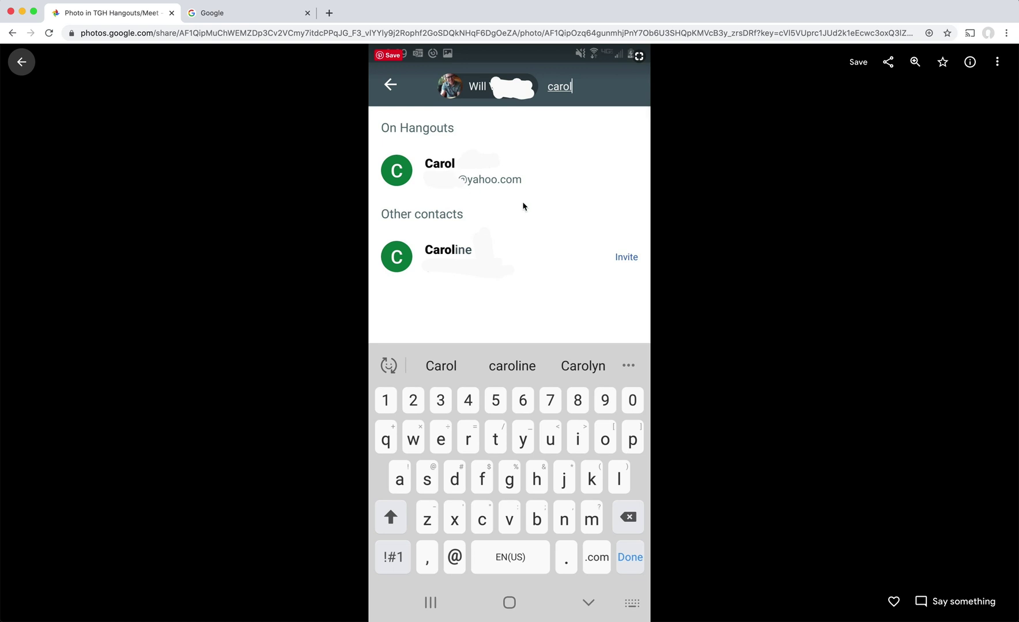
key(Right)
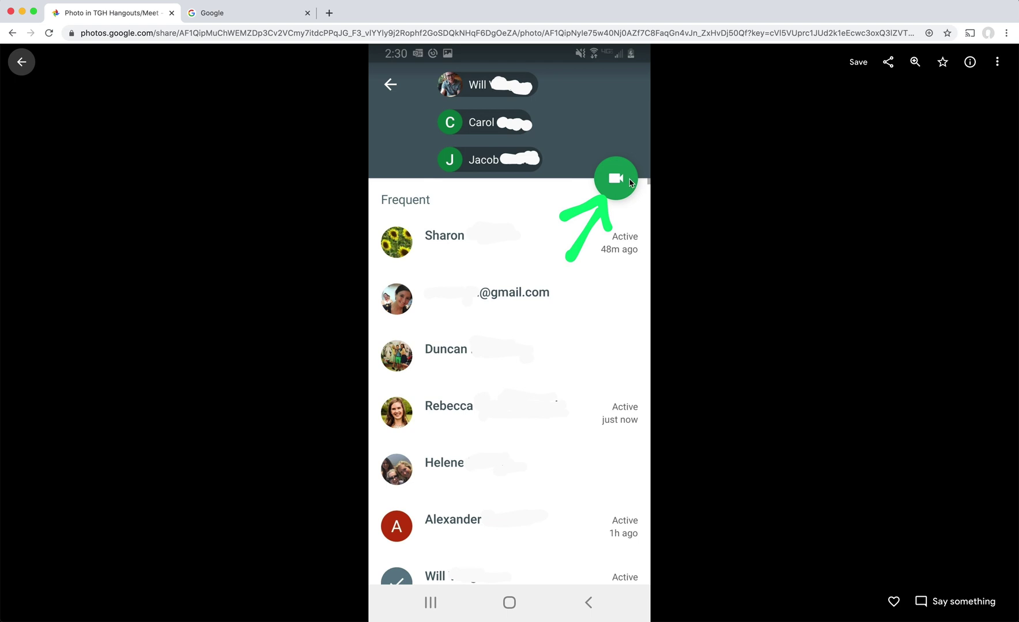
key(Right)
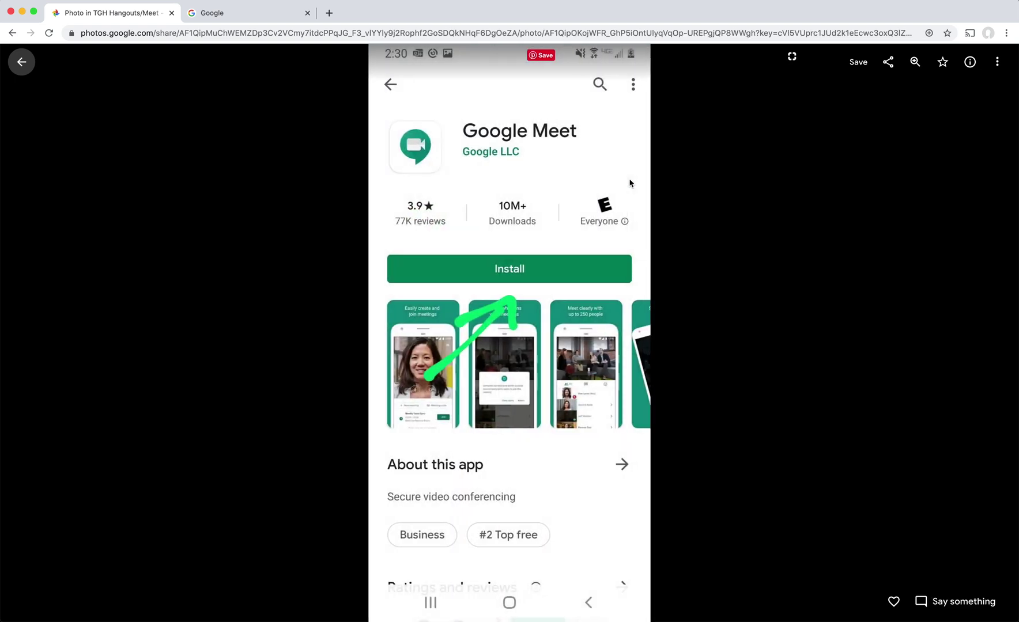
key(Left)
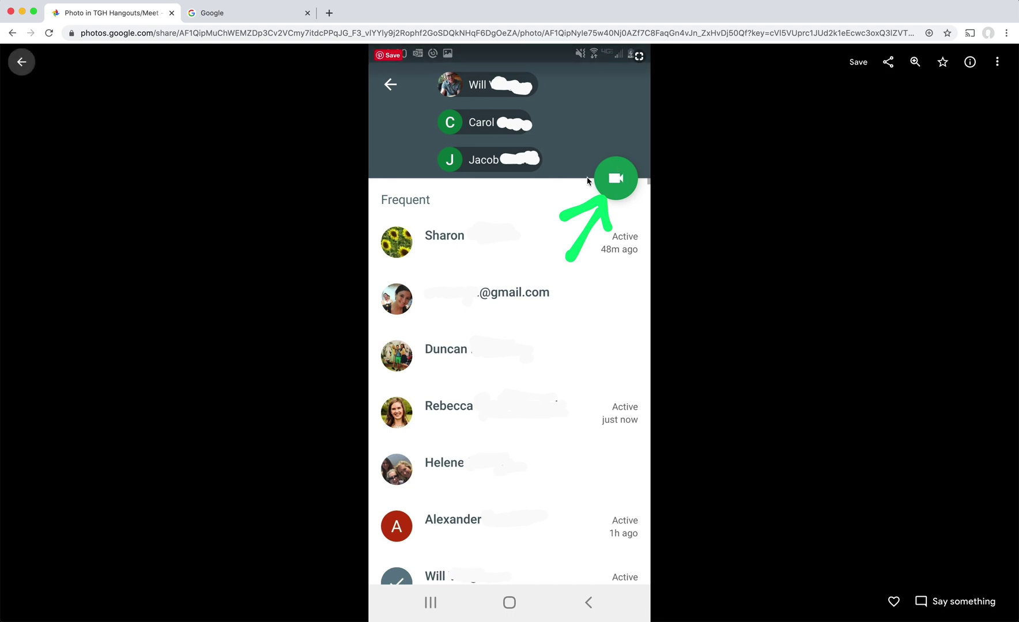
- Review the screenshots on installing and opening Google Meet and allowing it microphone access
key(Right)
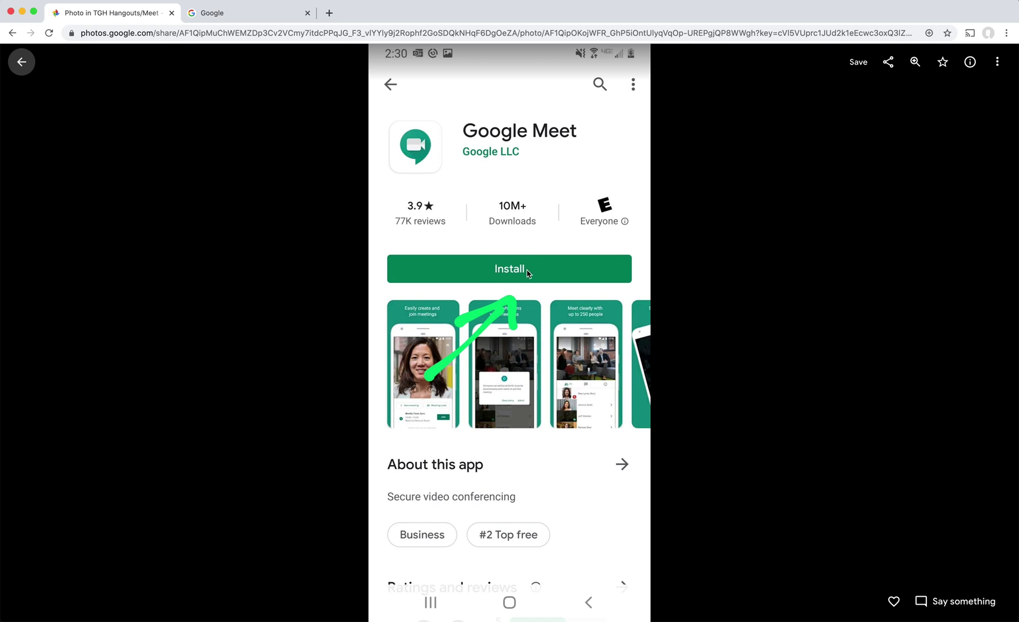
key(Right)
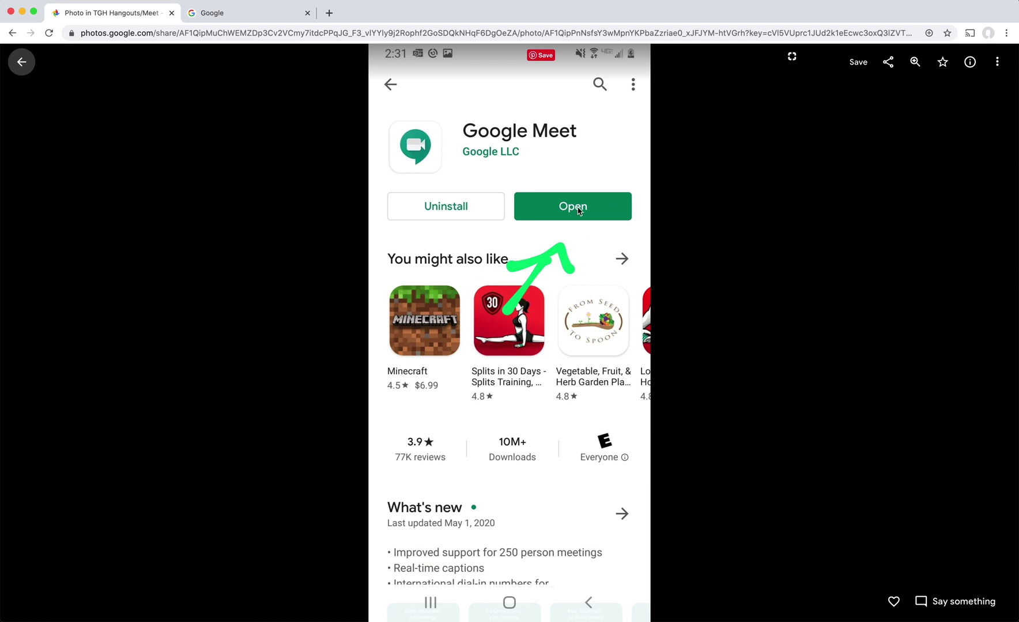
key(Right)
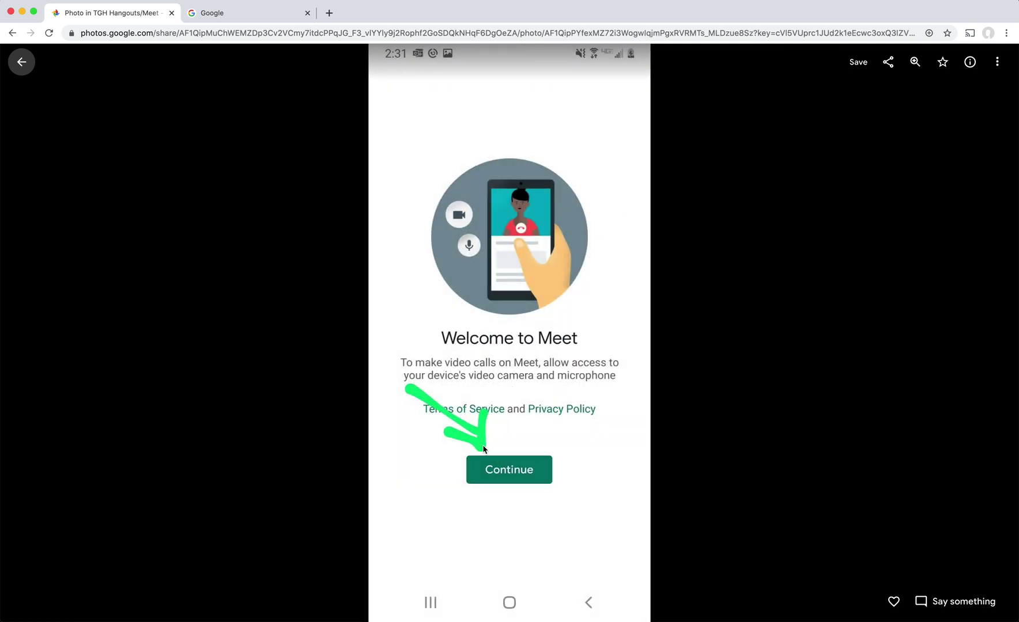
key(Right)
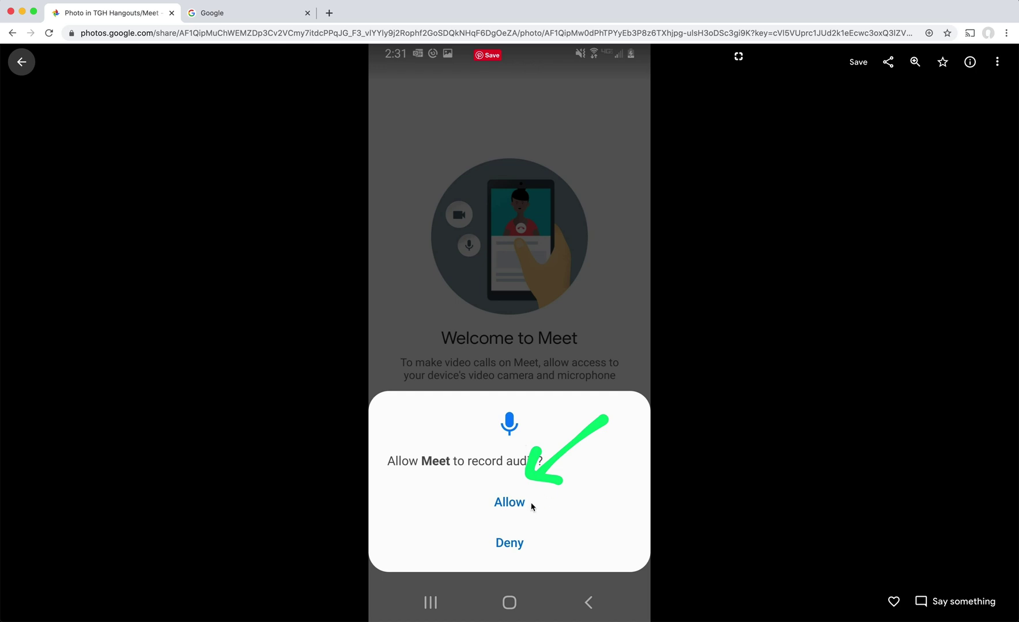
- Review the screenshots on creating a new Meet meeting and sharing its link with a group through Messenger
key(Right)
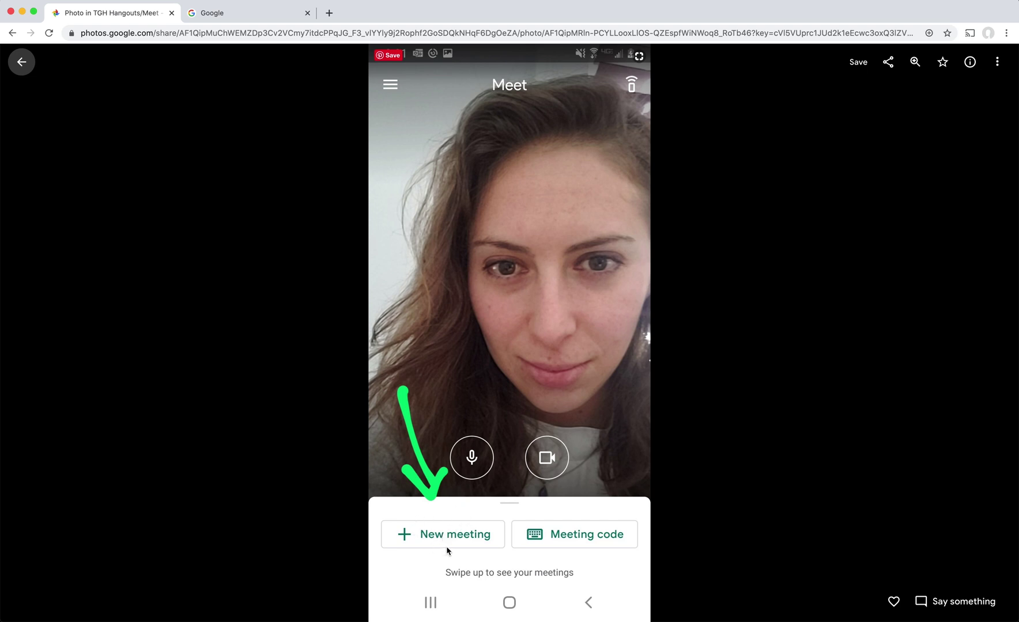
key(Right)
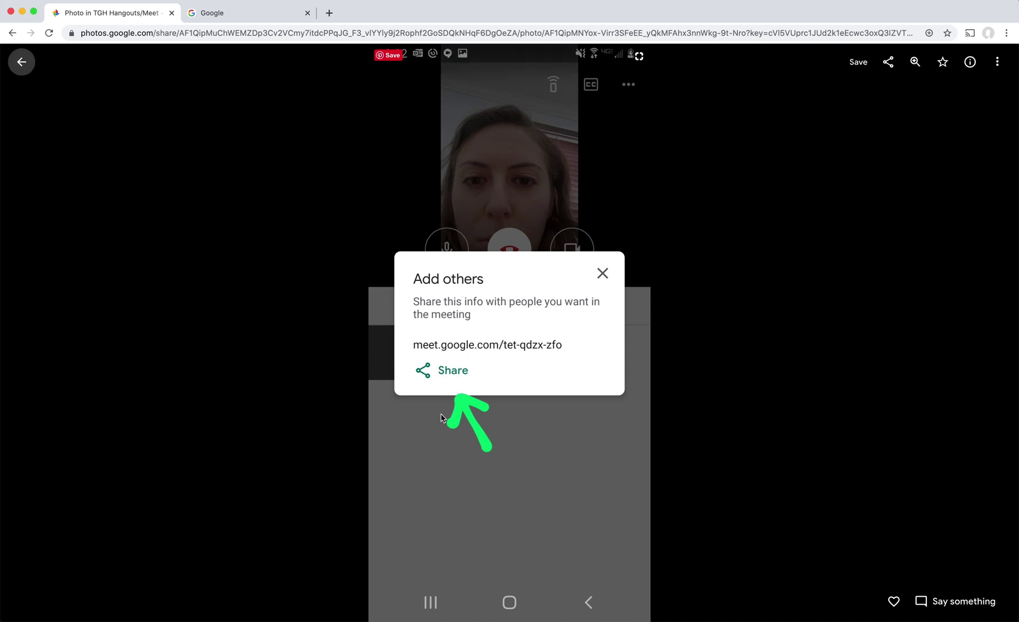
key(Right)
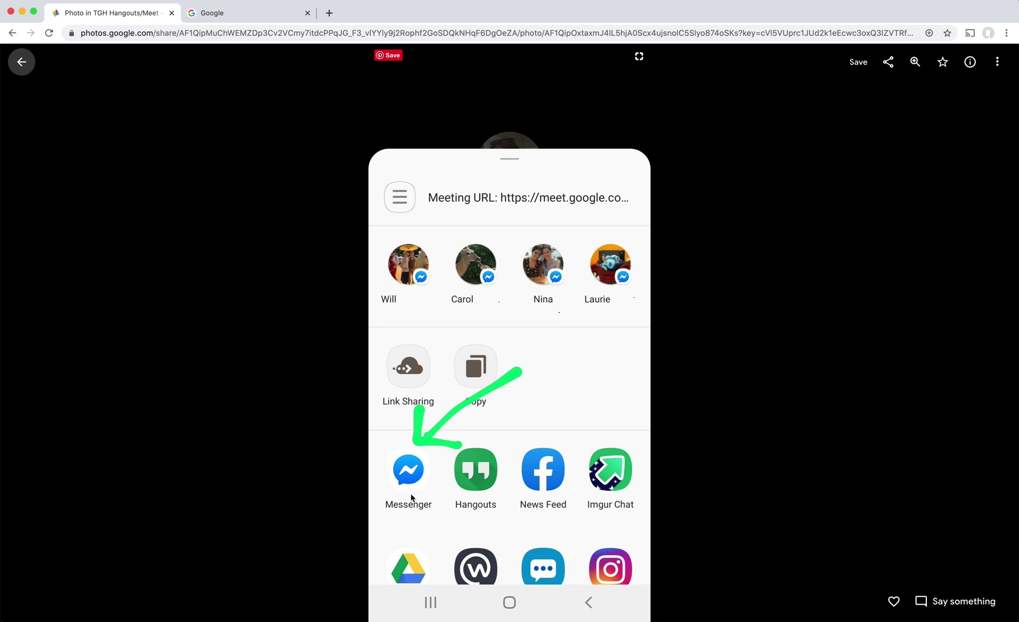
key(Right)
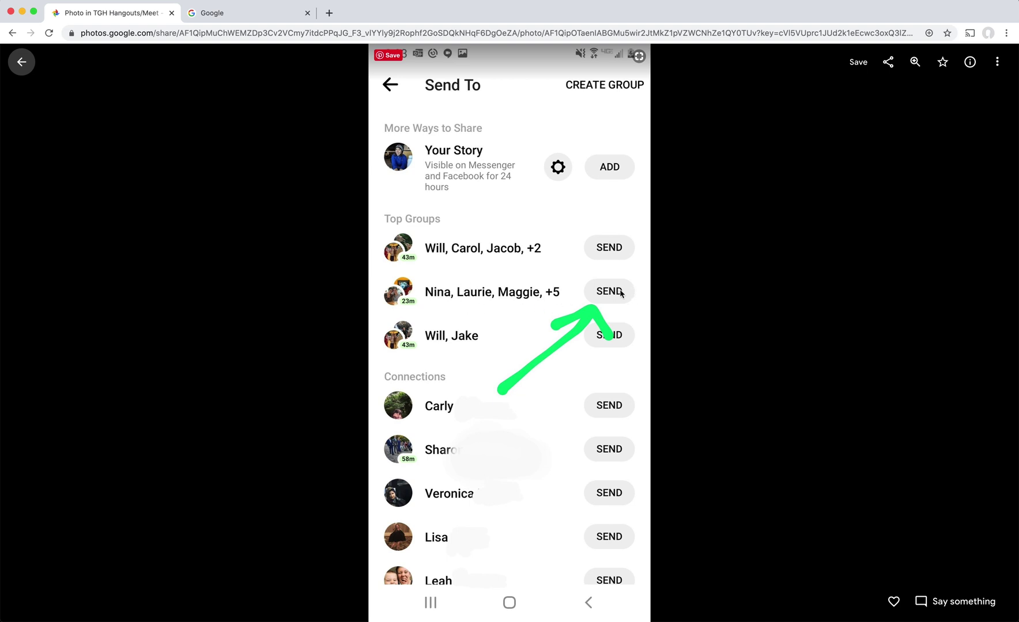
key(Right)
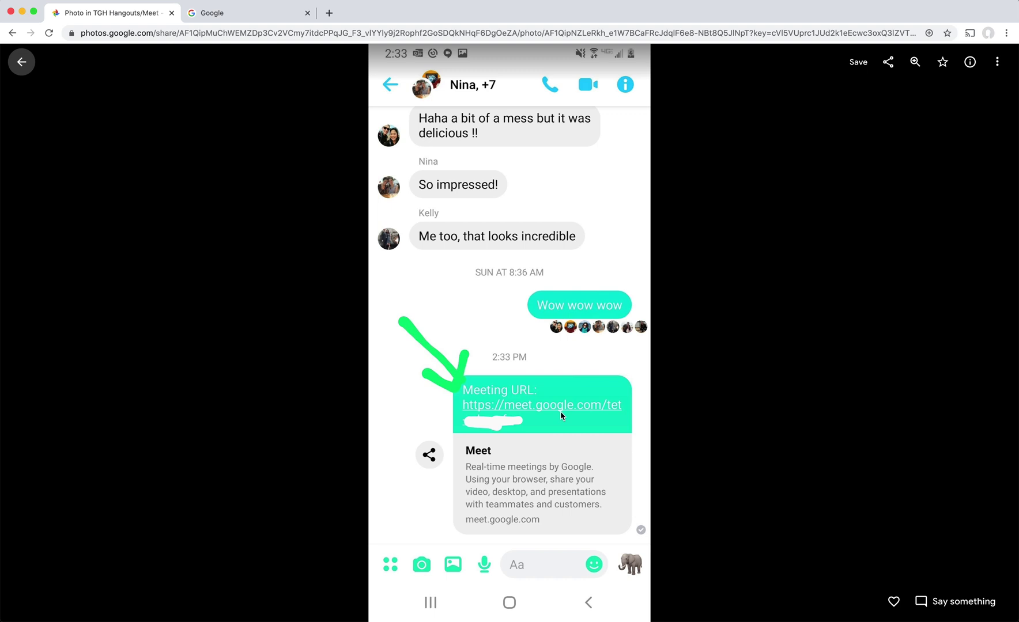
- Review the screenshots on joining a Meet meeting by entering a meeting code
key(Right)
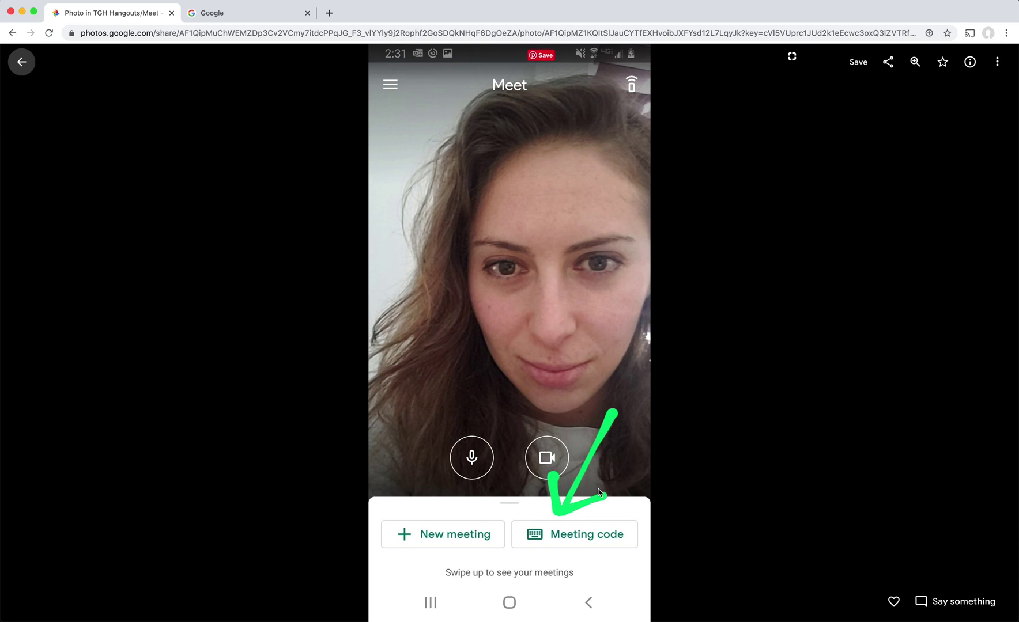
key(Right)
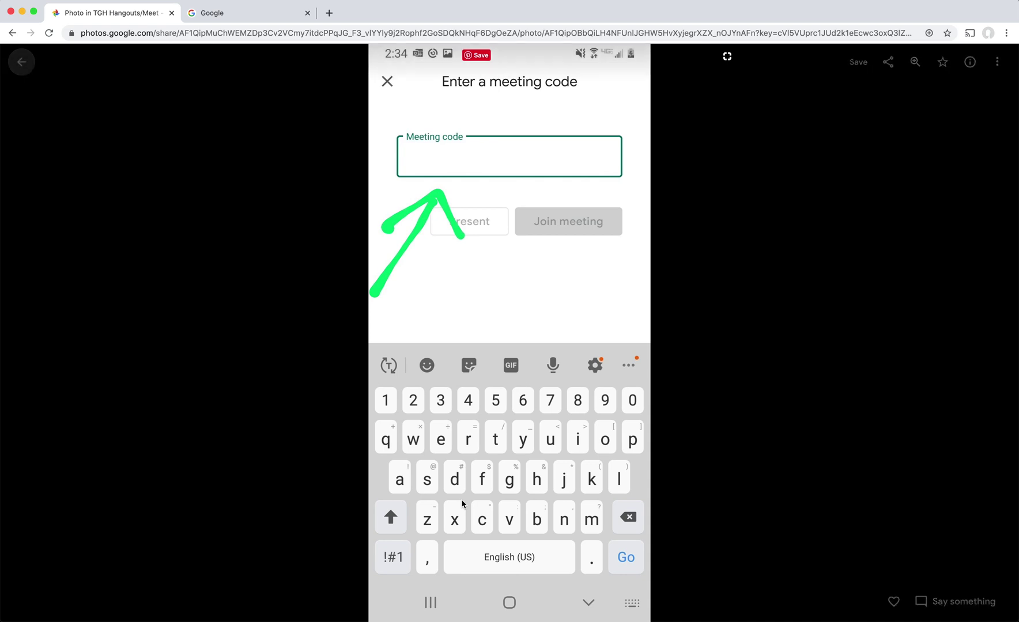
key(Right)
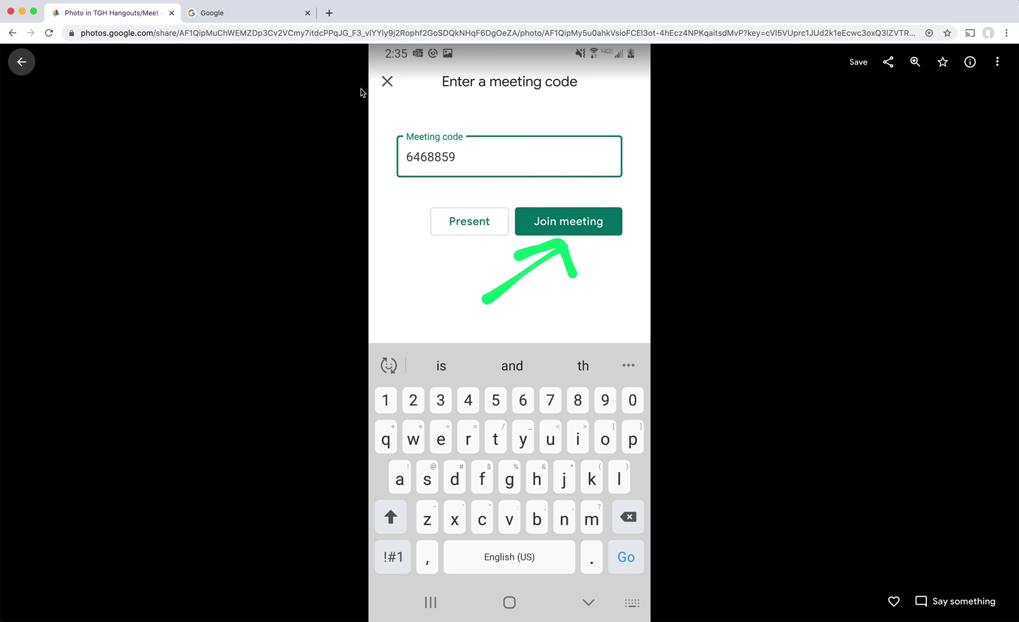
- Search Google for "google hangouts" and open the official hangouts.google.com result
click(242, 14)
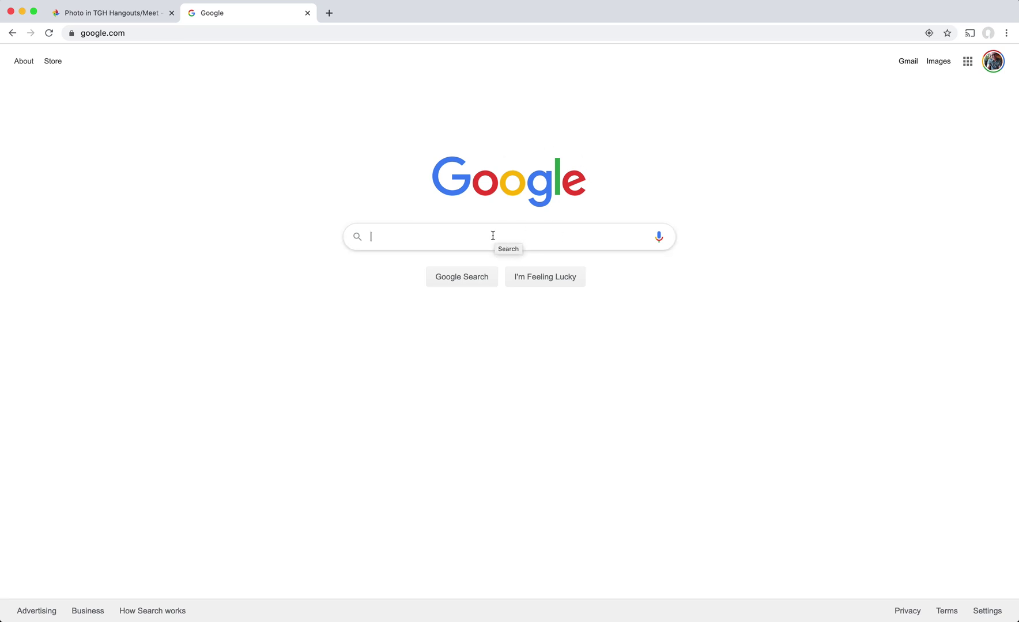
text(google a)
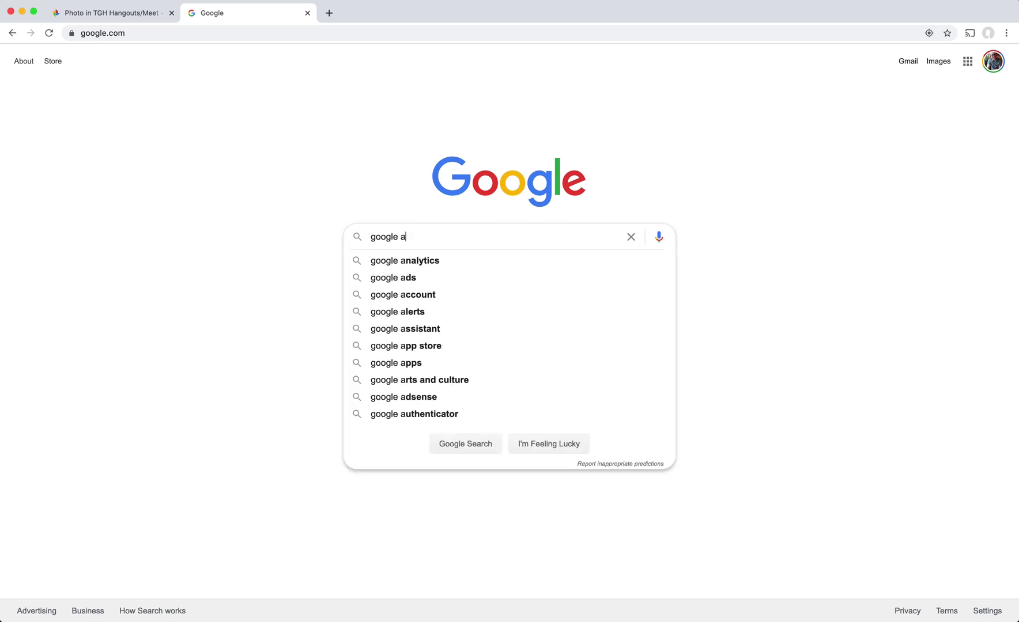
key(BackSpace)
text(hangouts)
key(Return)
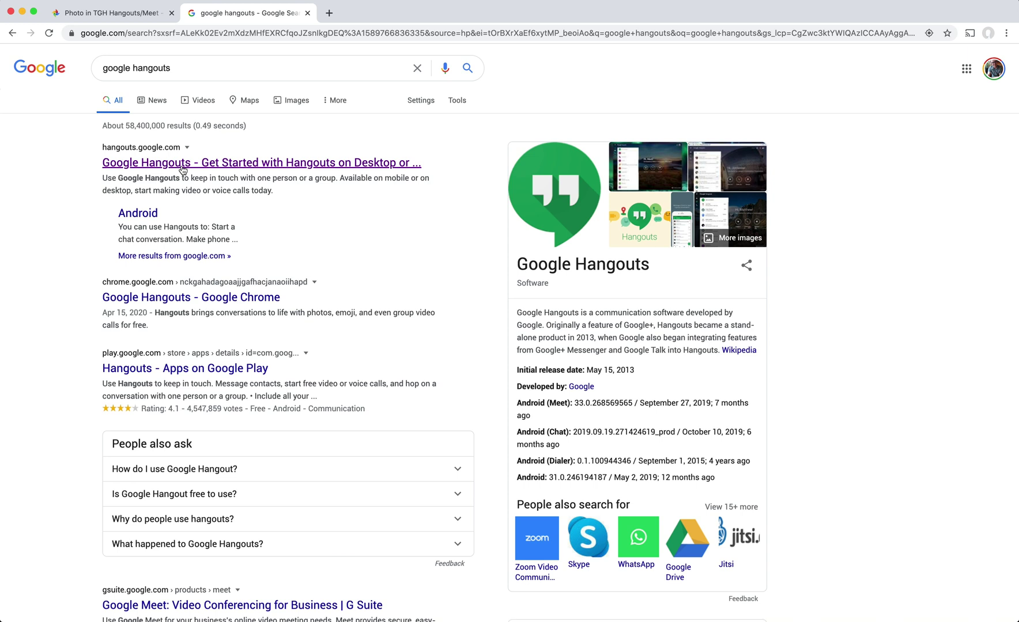
click(276, 164)
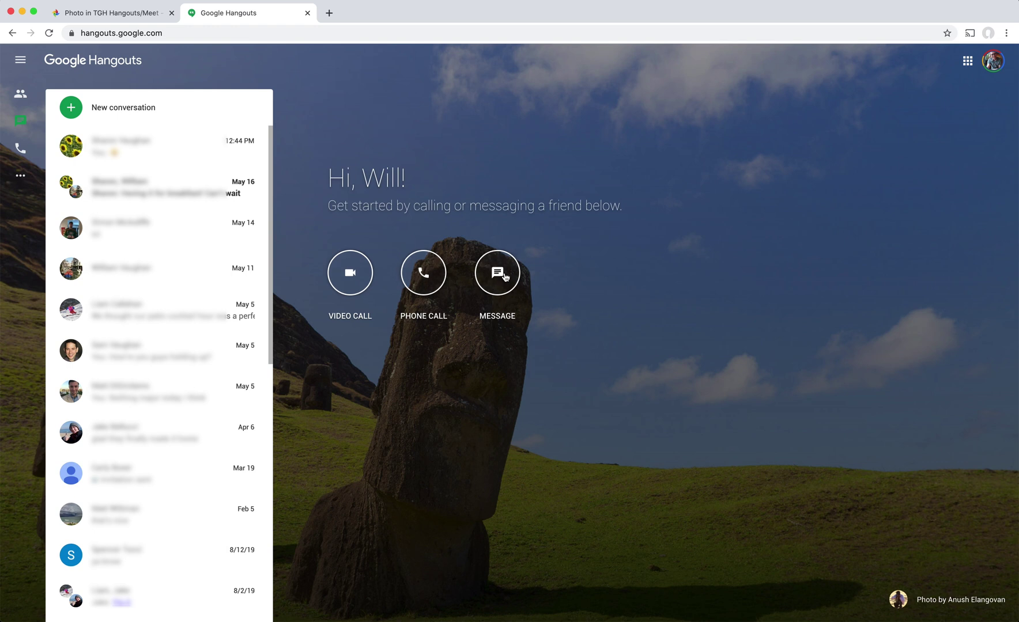
- Find a contact by first name, open a chat with them and write the message "hello!", closing the chat at the end
click(501, 280)
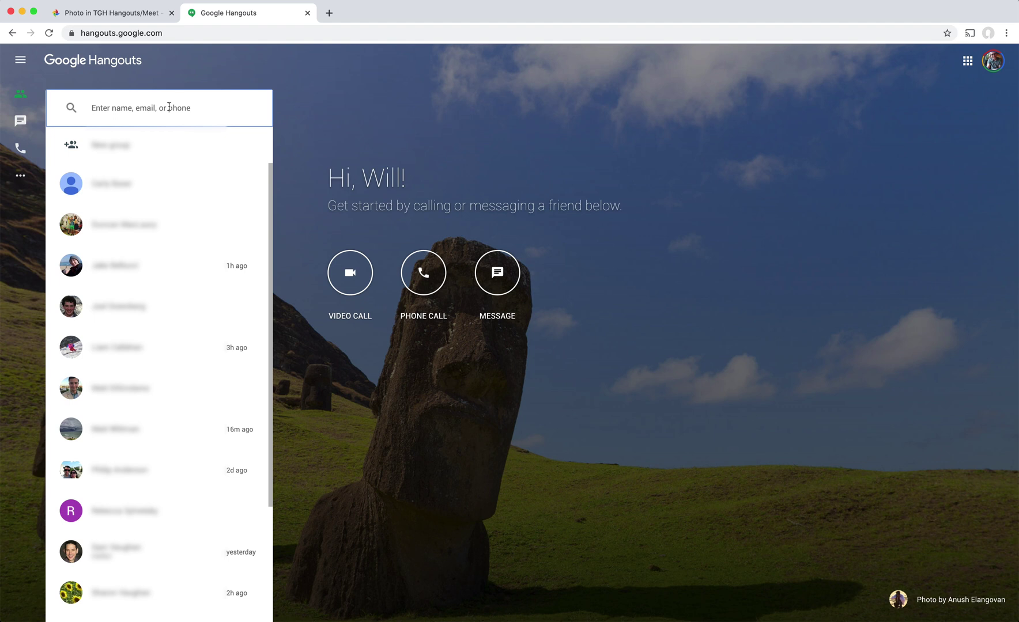
text(liam)
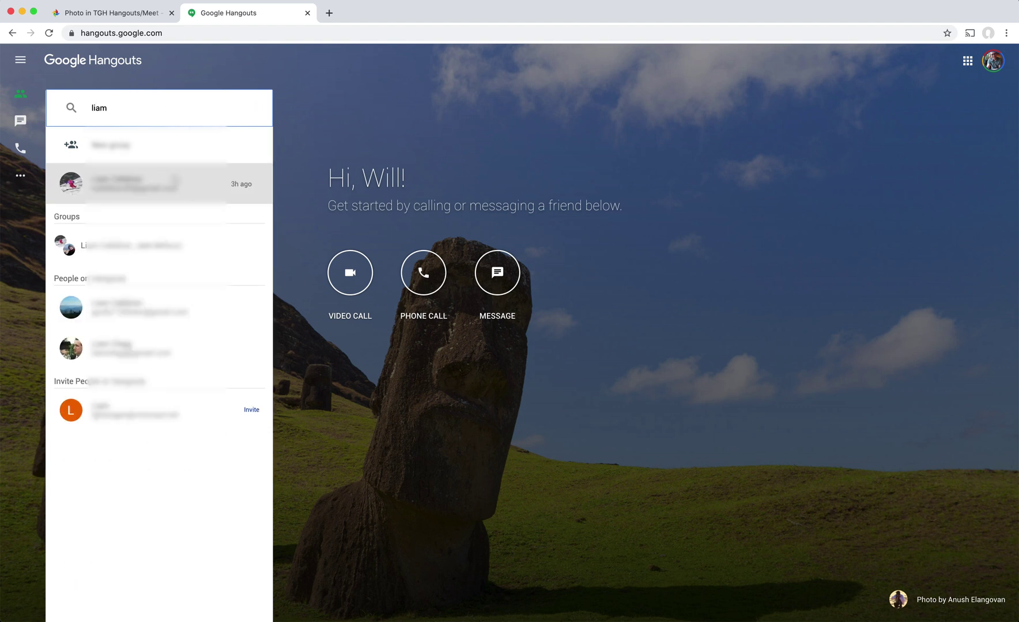
key(Down)
click(173, 178)
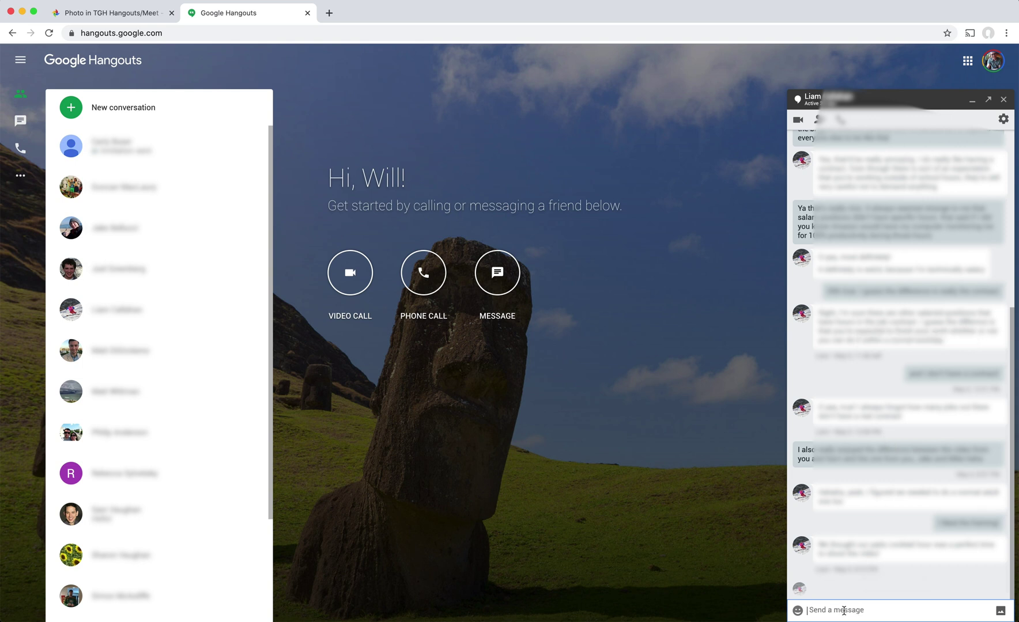
text(hi)
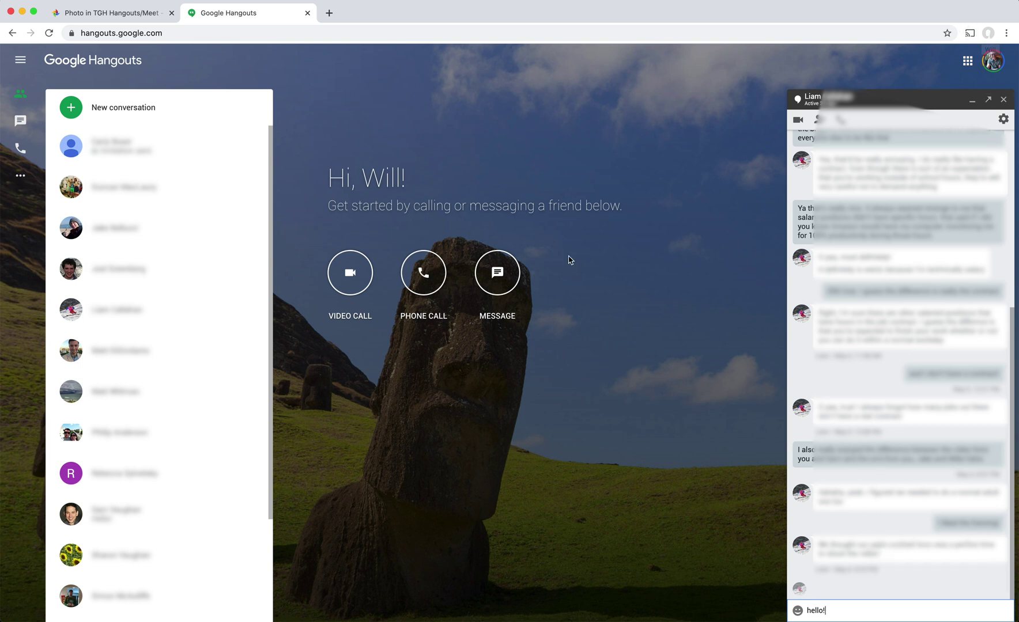
click(1003, 102)
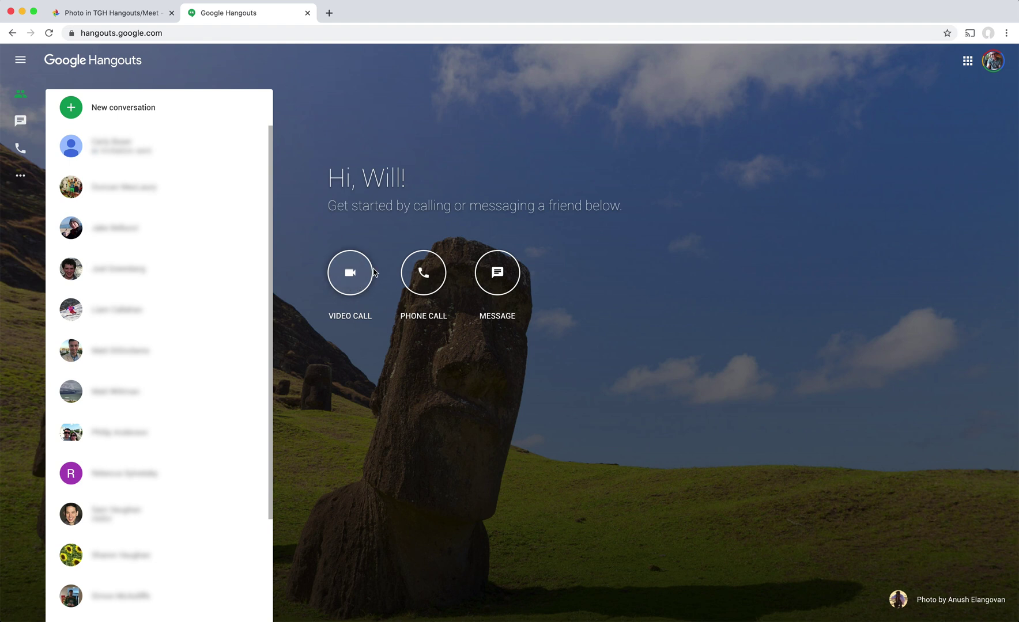
- Start a video call and select two contacts in its invitation, closing the invitation and the call without inviting them
click(356, 285)
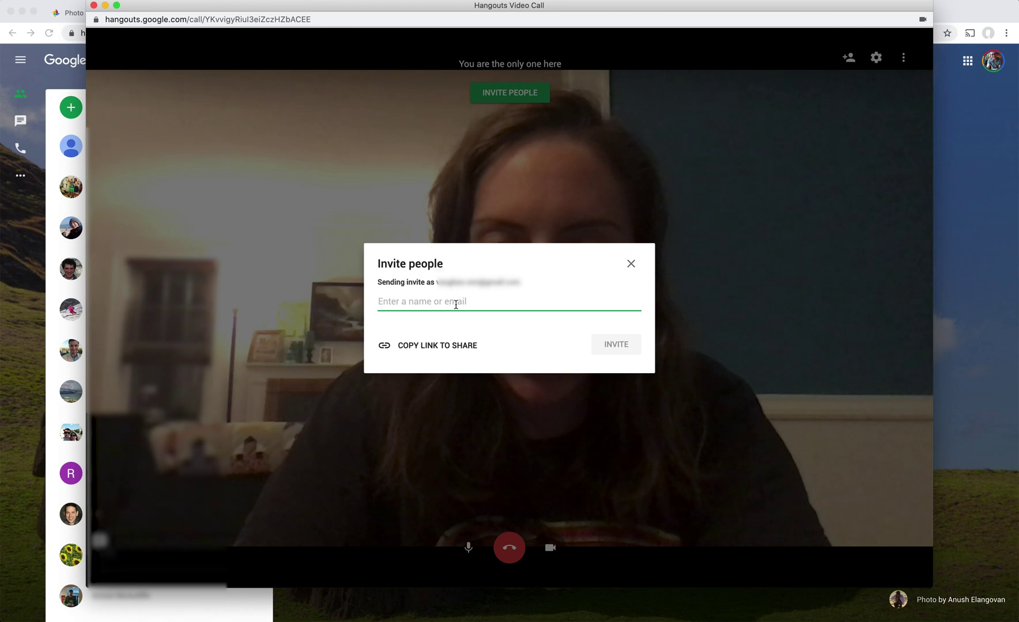
text(zara)
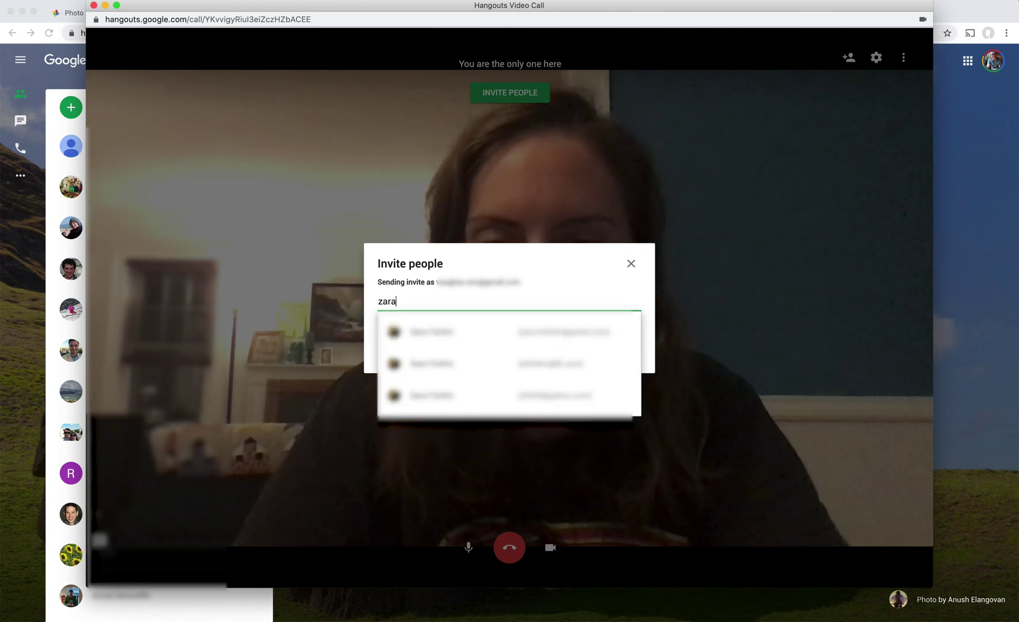
click(449, 332)
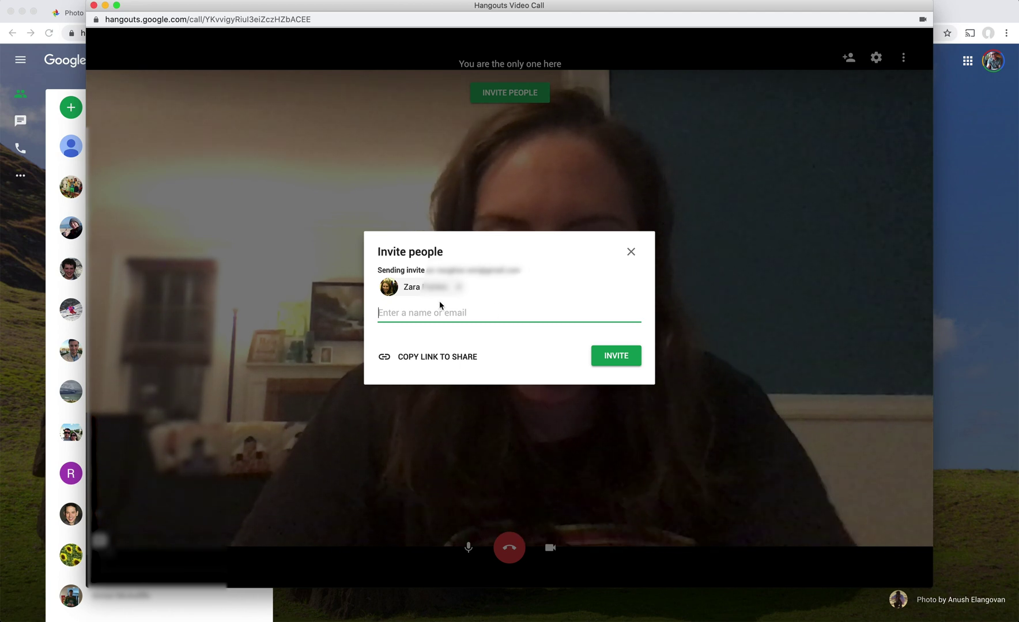
text(liam)
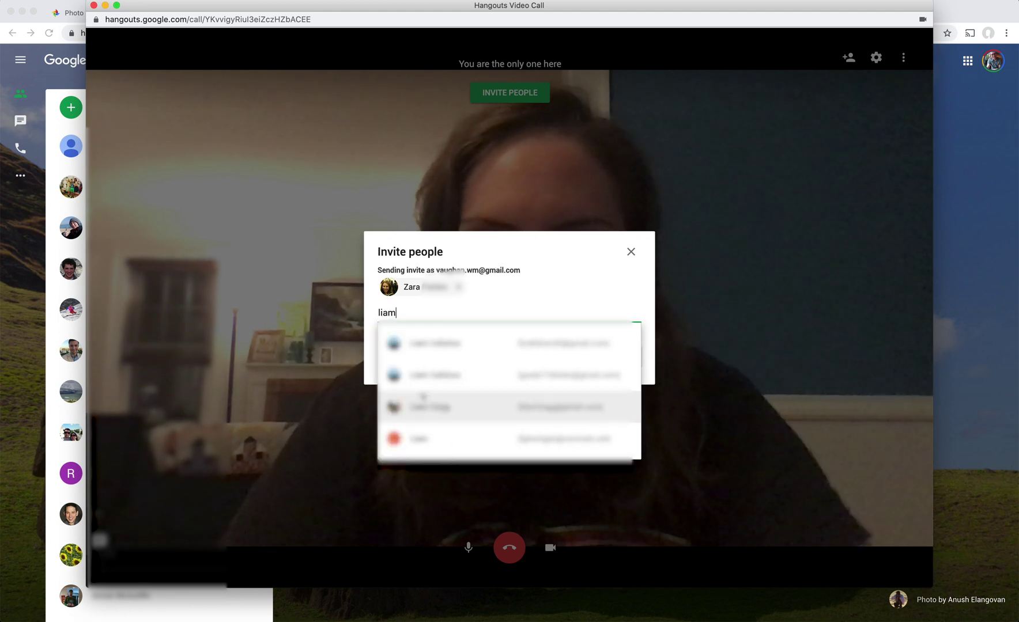
click(432, 349)
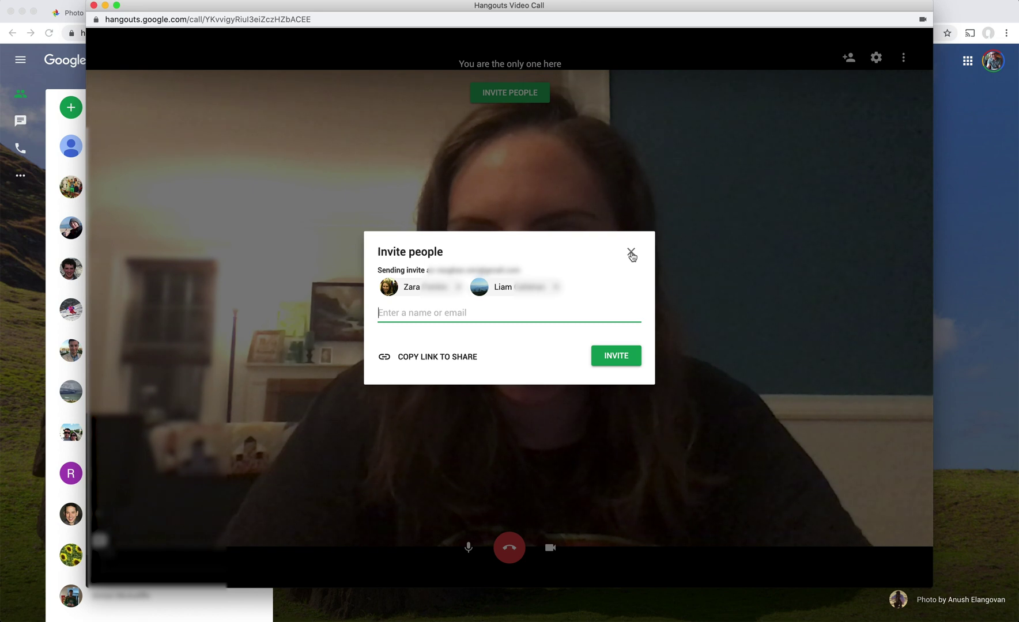
click(631, 254)
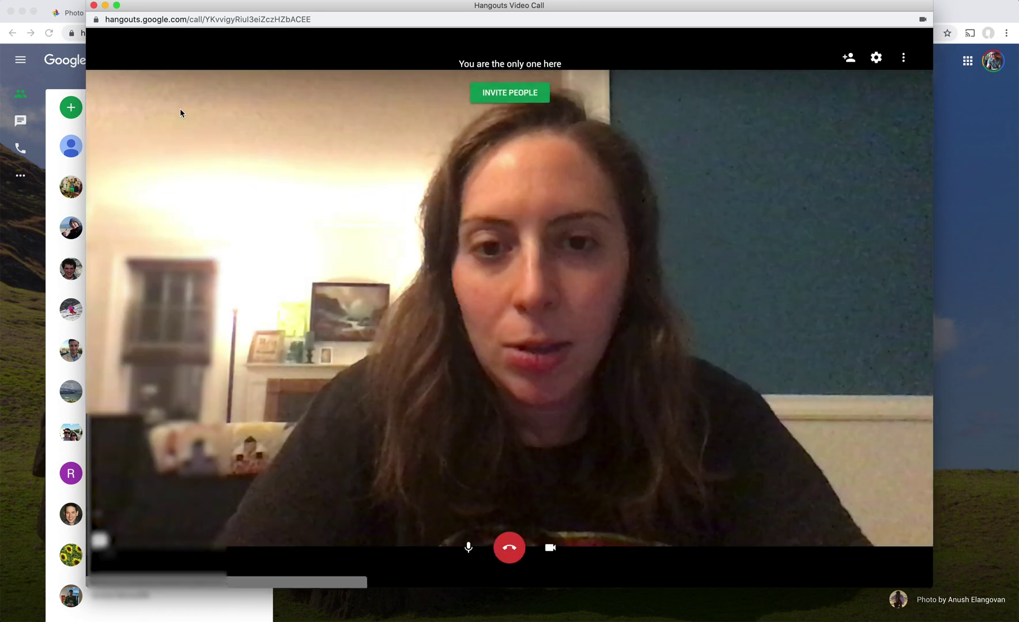
click(93, 5)
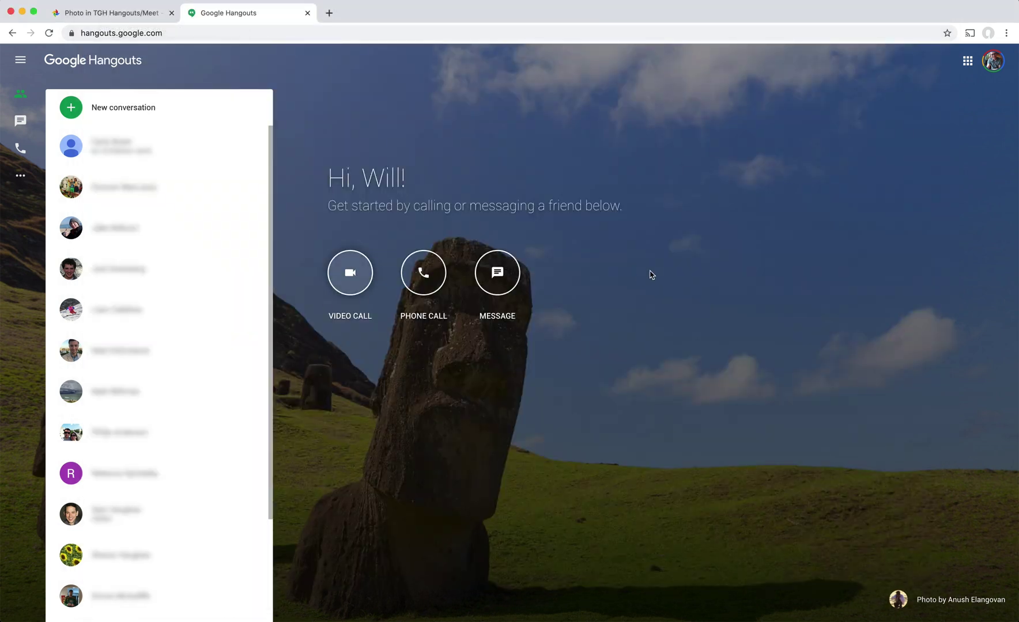
- Search Google for "google meet" in a new tab and open the official meet.google.com result
click(328, 13)
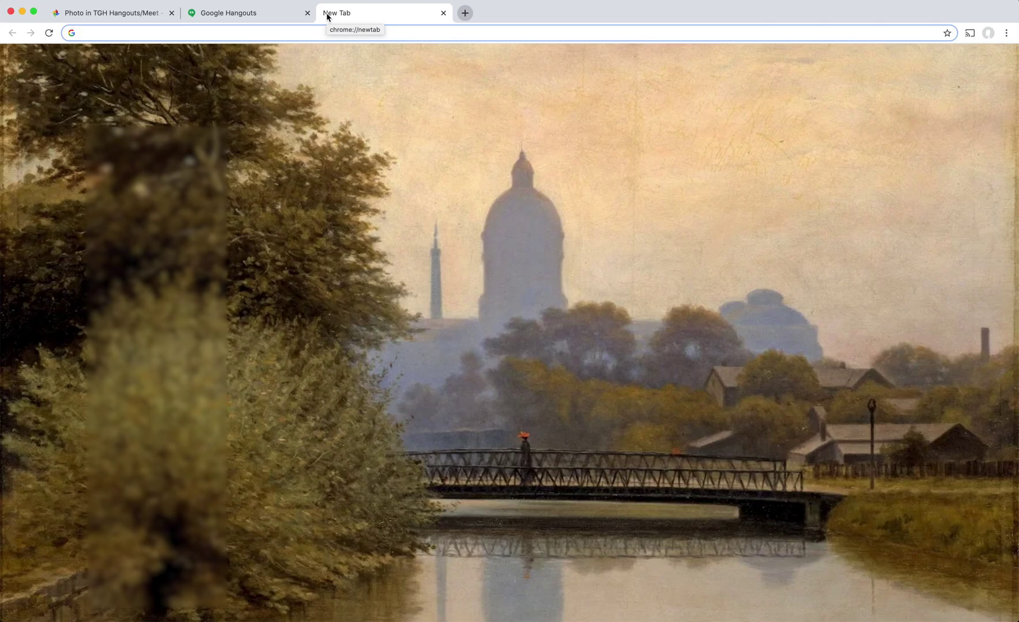
text(go)
key(Return)
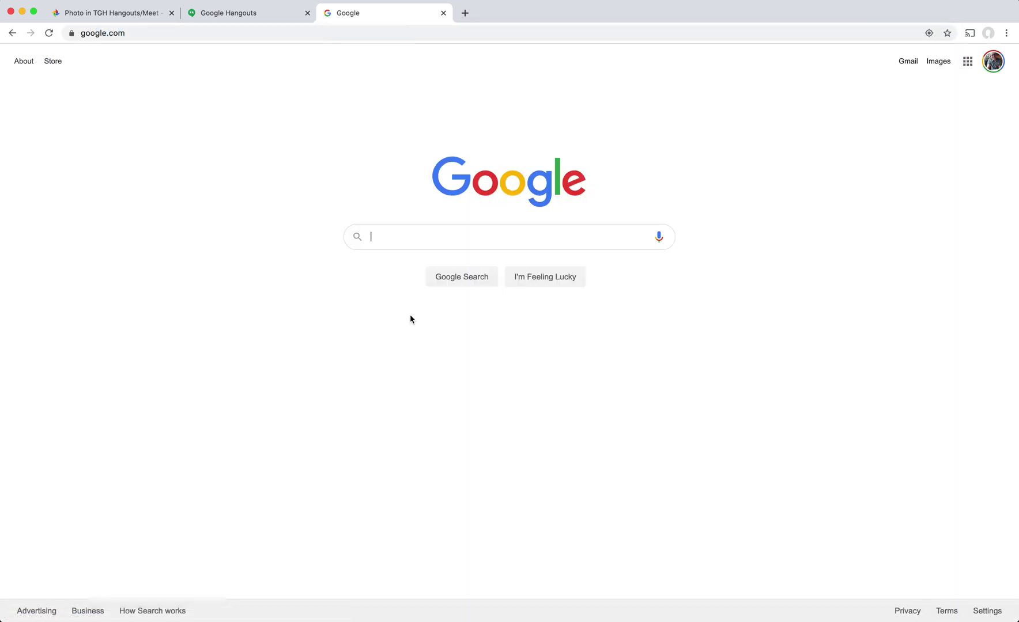
text(google meet)
key(Return)
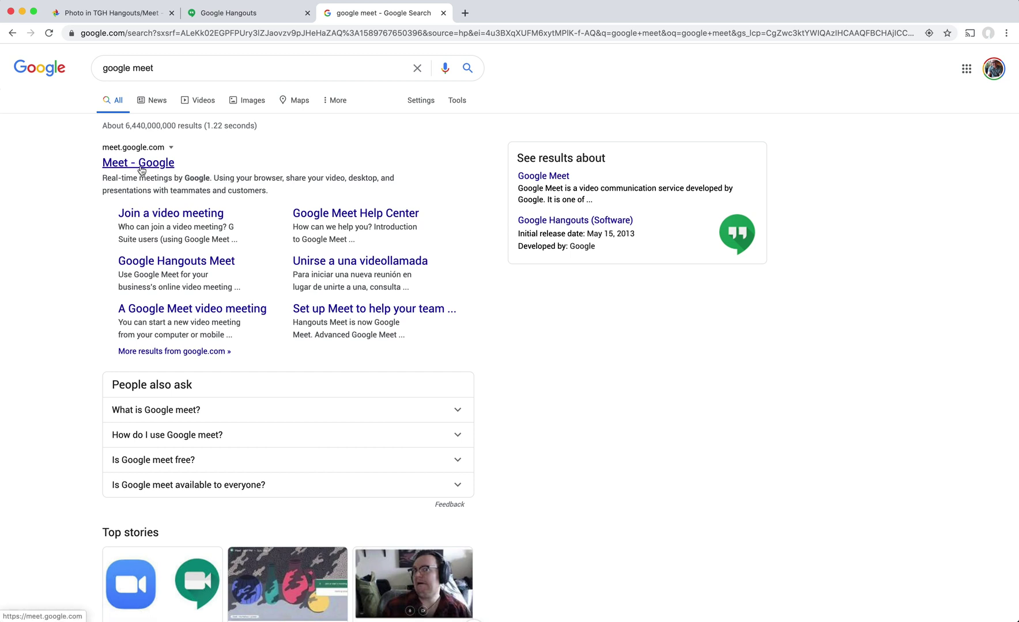
click(137, 167)
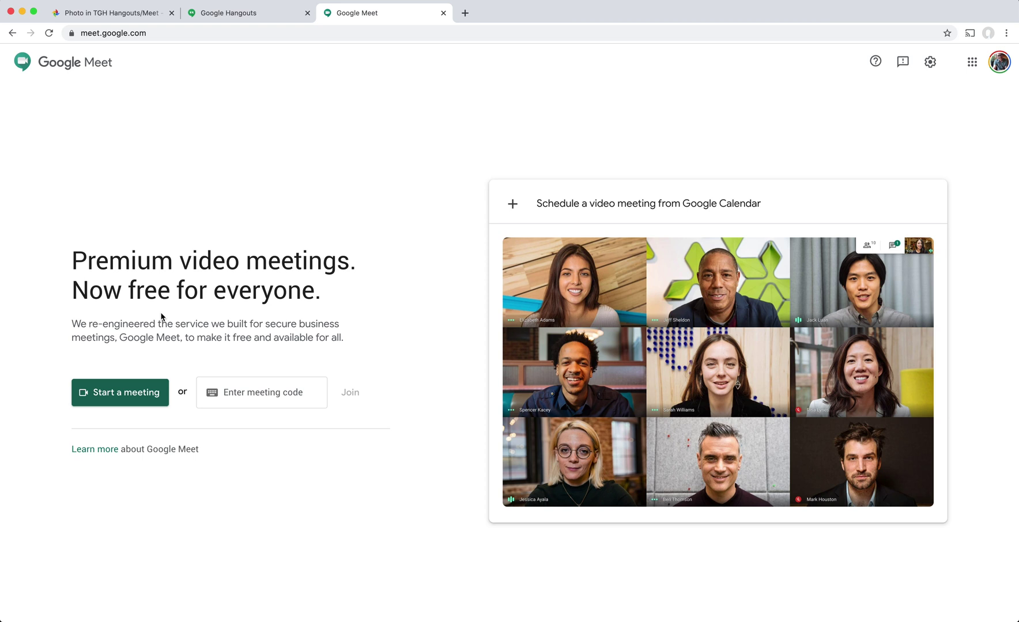
- Start and join a new Google Meet meeting, and open its invitation for adding people
click(123, 398)
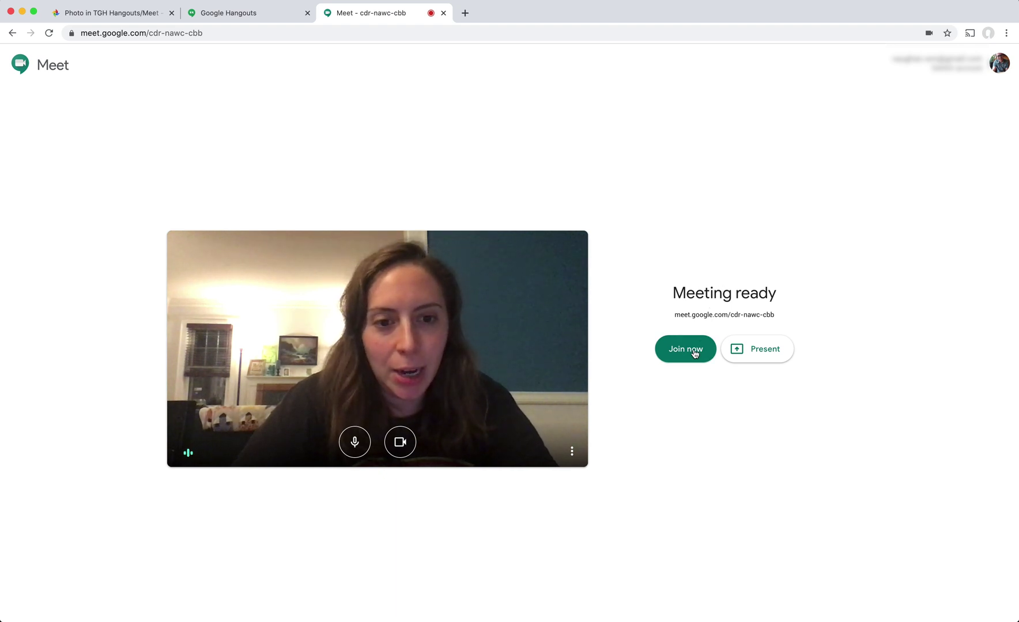
click(693, 351)
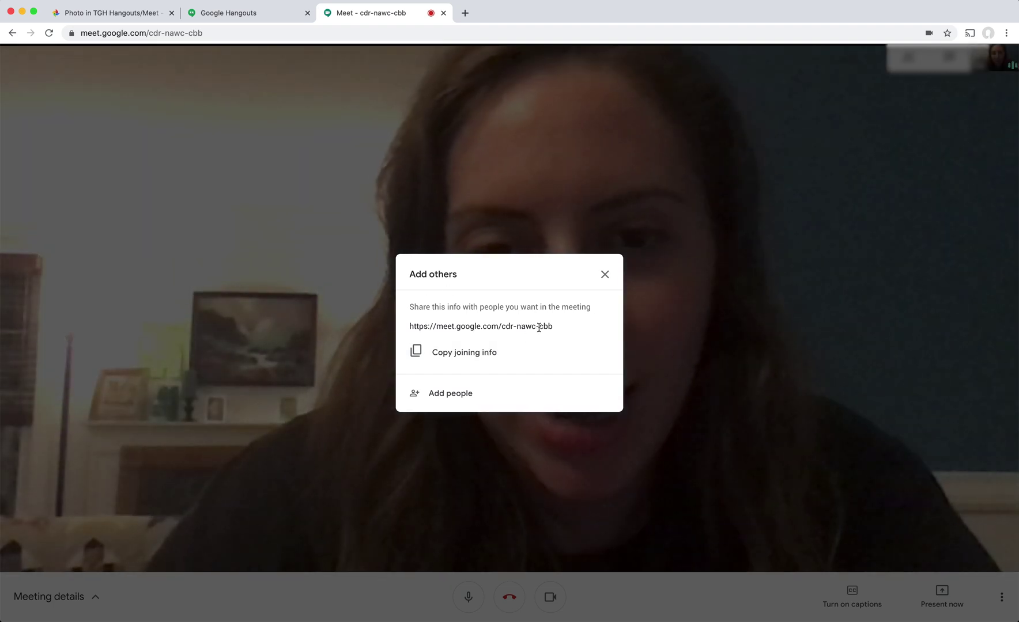
click(459, 397)
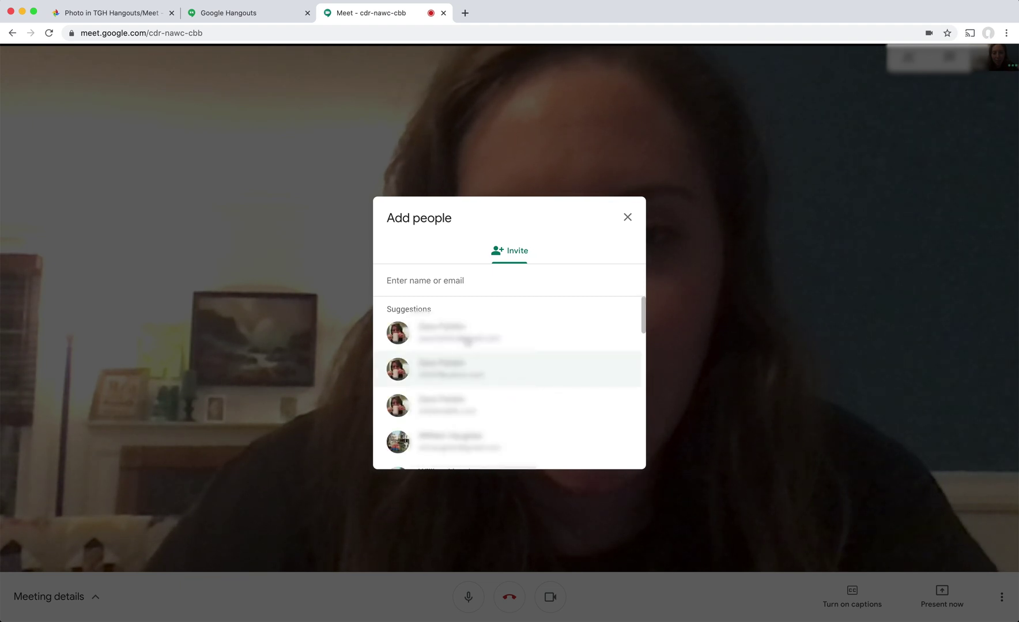